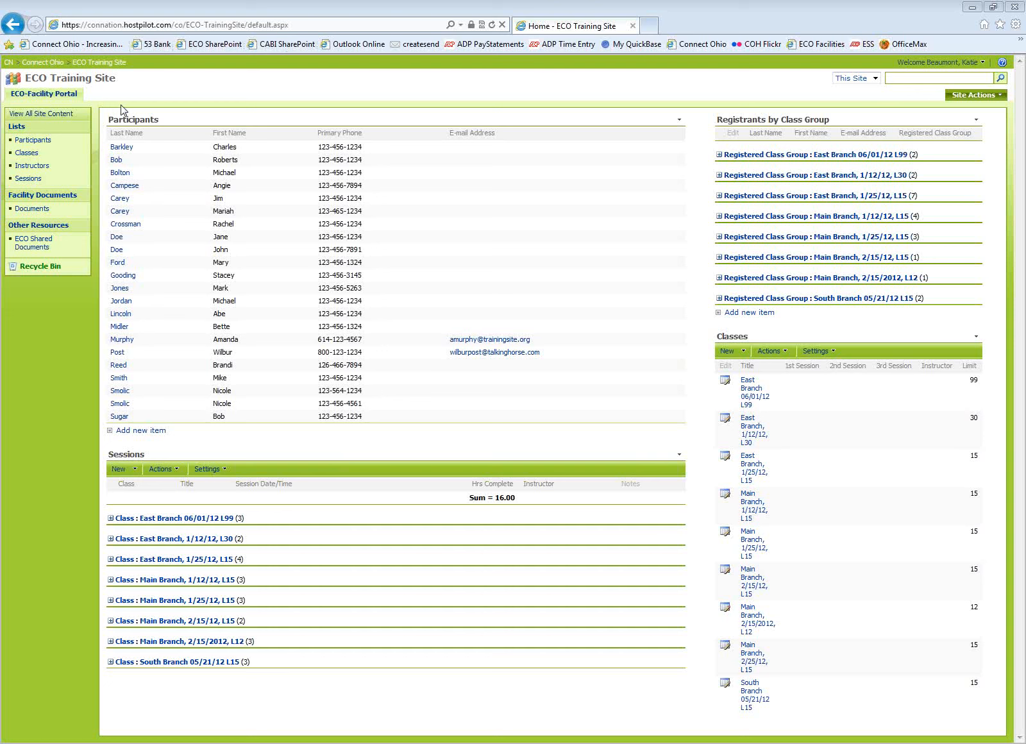
Open the Participants list, expand the East Branch 06/01/12 L99 group, and open the first participant's record for editing.
{"action": "left_click", "coordinate": [133, 119]}
{"action": "left_click", "coordinate": [104, 193]}
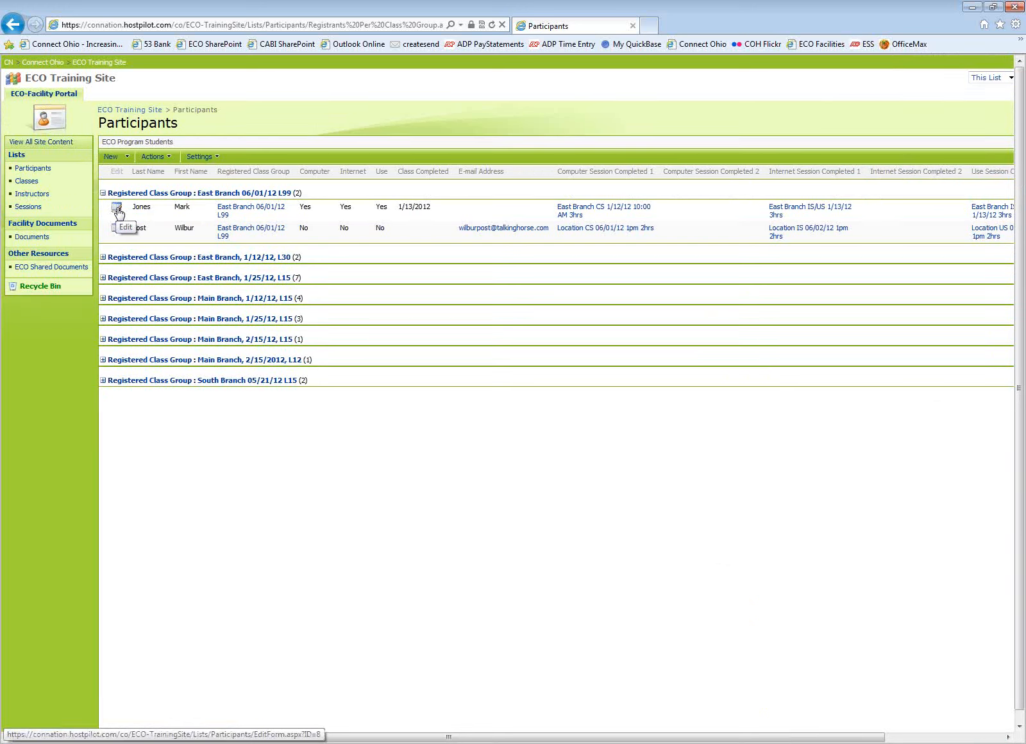
{"action": "left_click", "coordinate": [117, 208]}
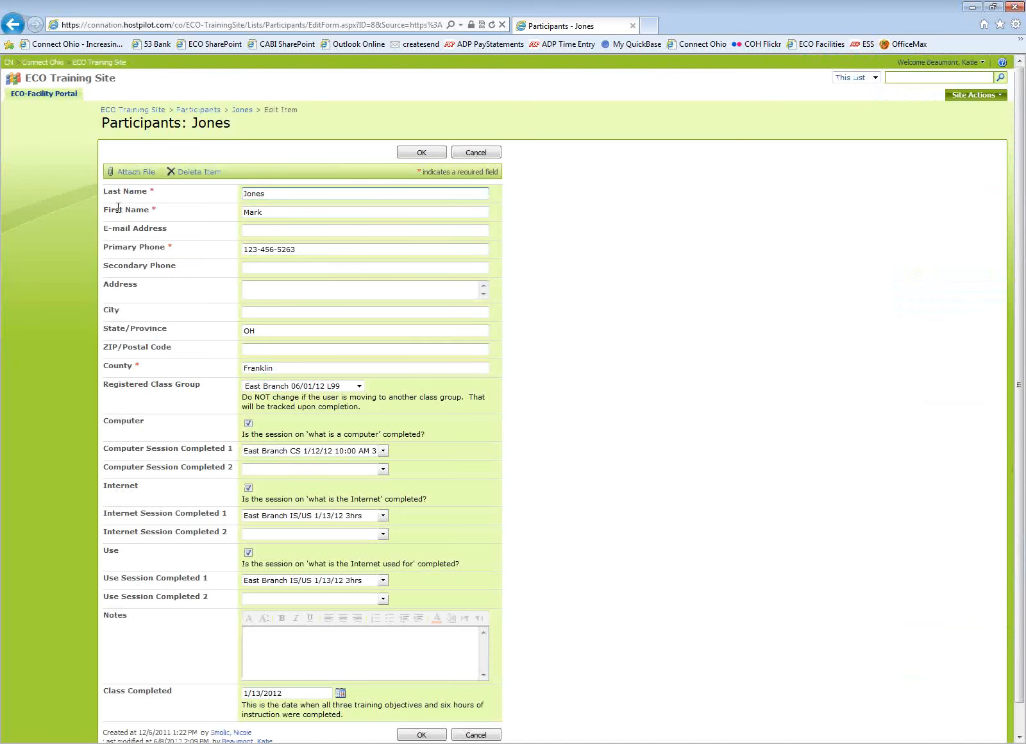
Fill in the participant's e-mail address.
{"action": "left_click", "coordinate": [252, 231]}
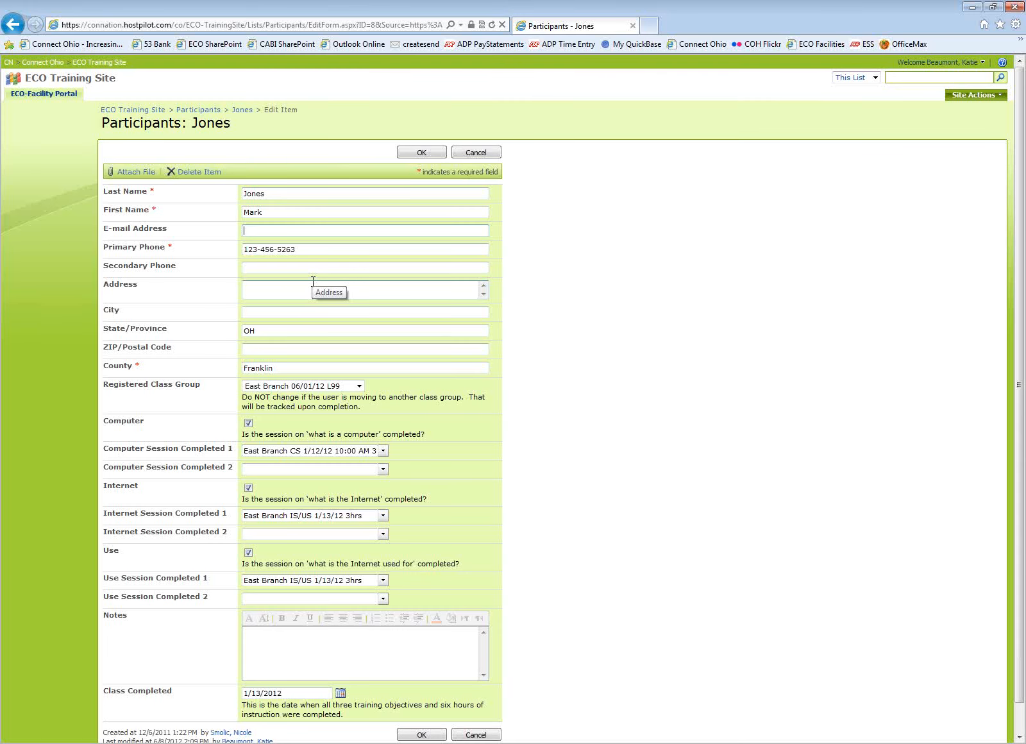
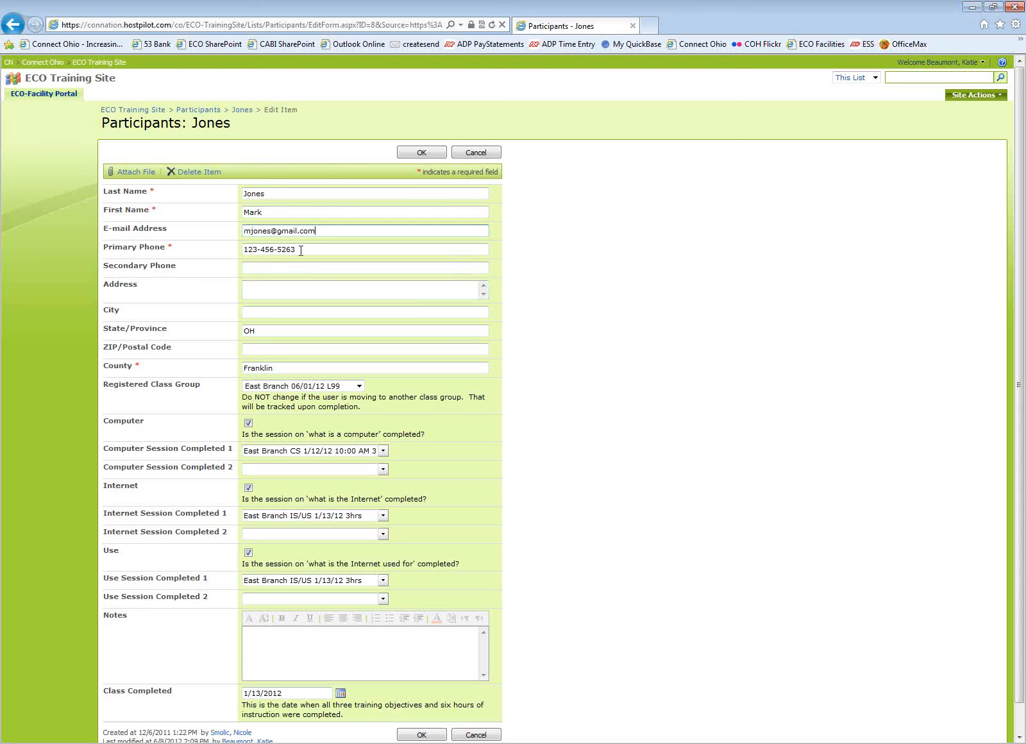
Replace the last digits of the participant's primary phone number and save the record.
{"action": "left_click_drag", "start_coordinate": [297, 249], "coordinate": [277, 245]}
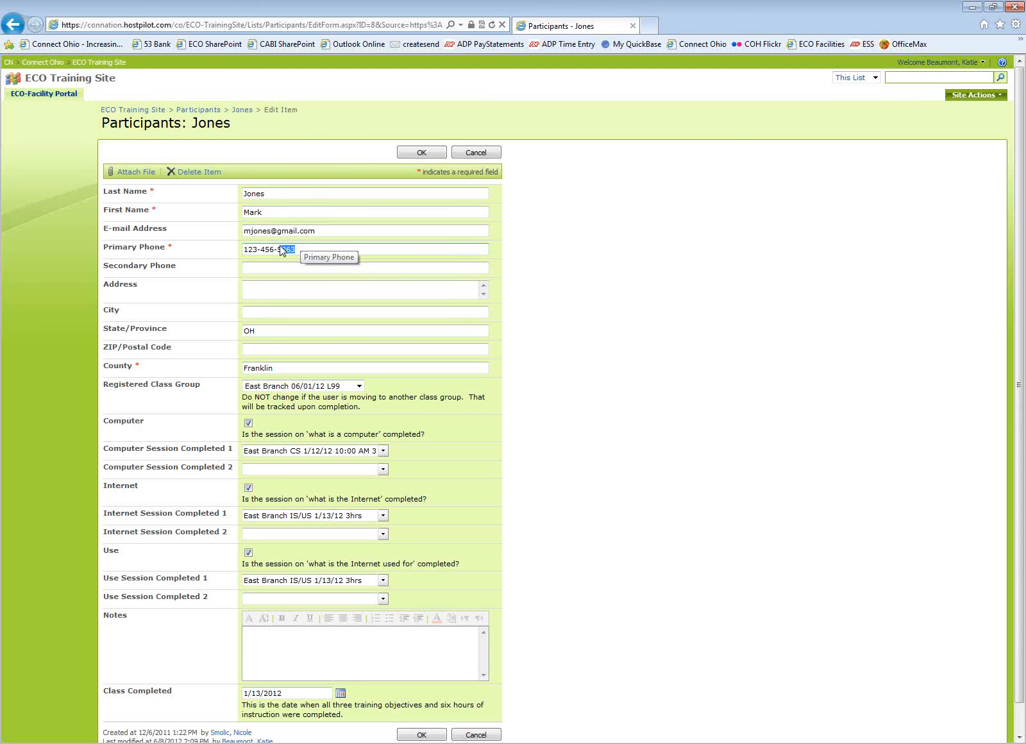
{"action": "key", "text": "BackSpace"}
{"action": "type", "text": "8"}
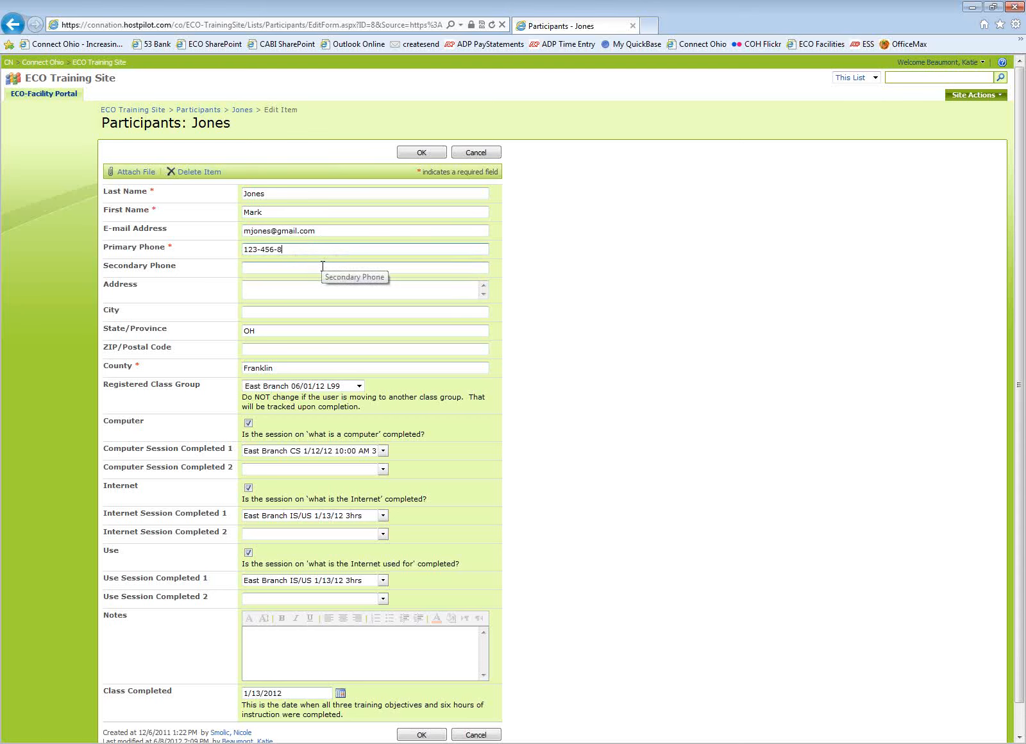
{"action": "type", "text": "693"}
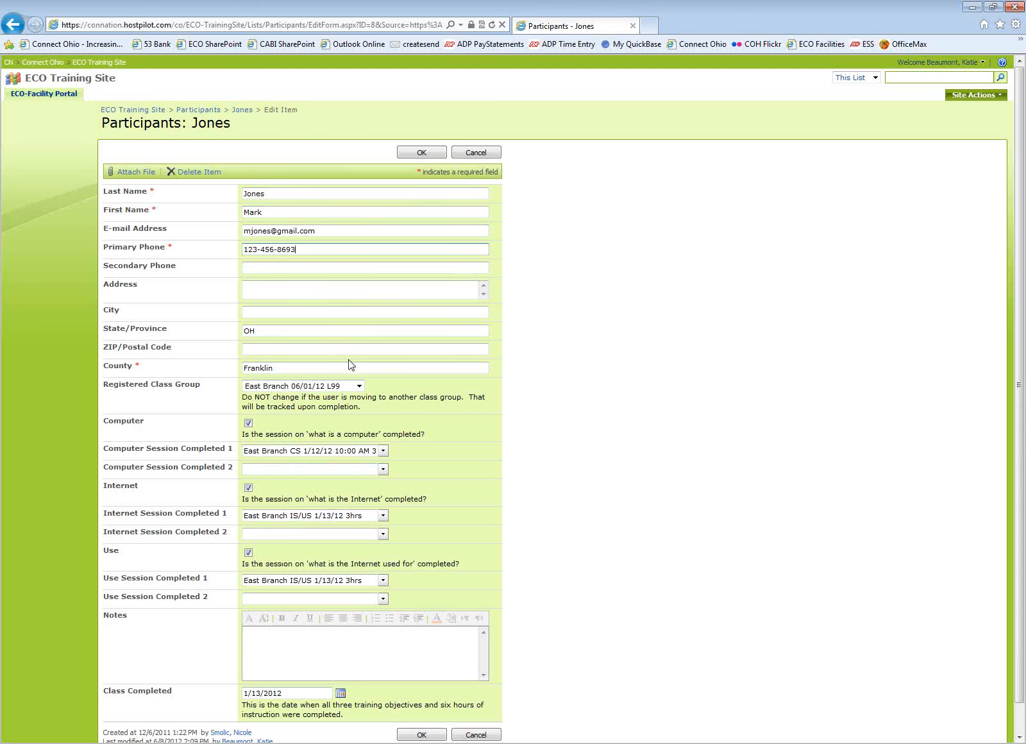
{"action": "left_click", "coordinate": [424, 734]}
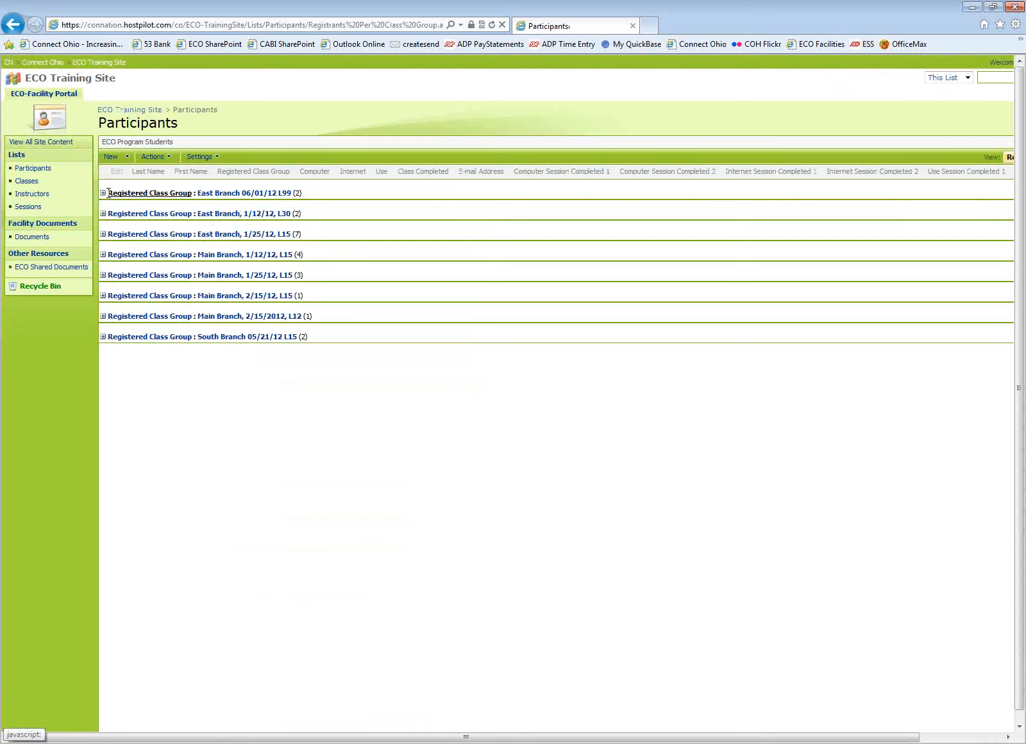
Go to the Sessions list and open the Location CS 06/01/12 1pm 2hrs session for editing.
{"action": "left_click", "coordinate": [103, 193]}
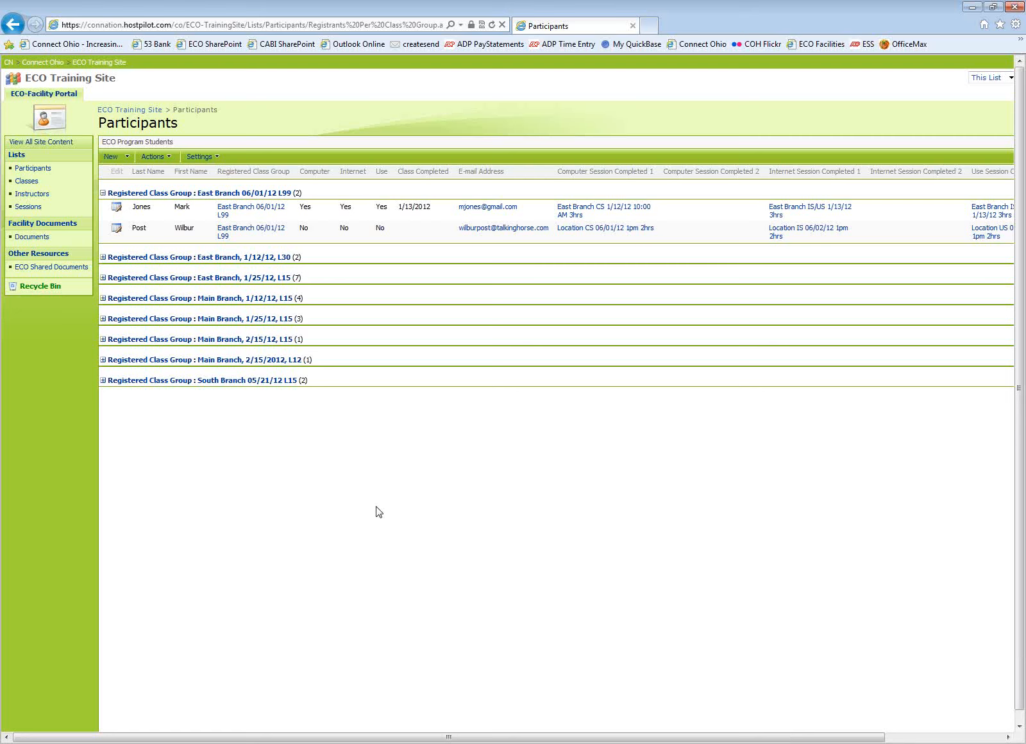
{"action": "left_click", "coordinate": [28, 210]}
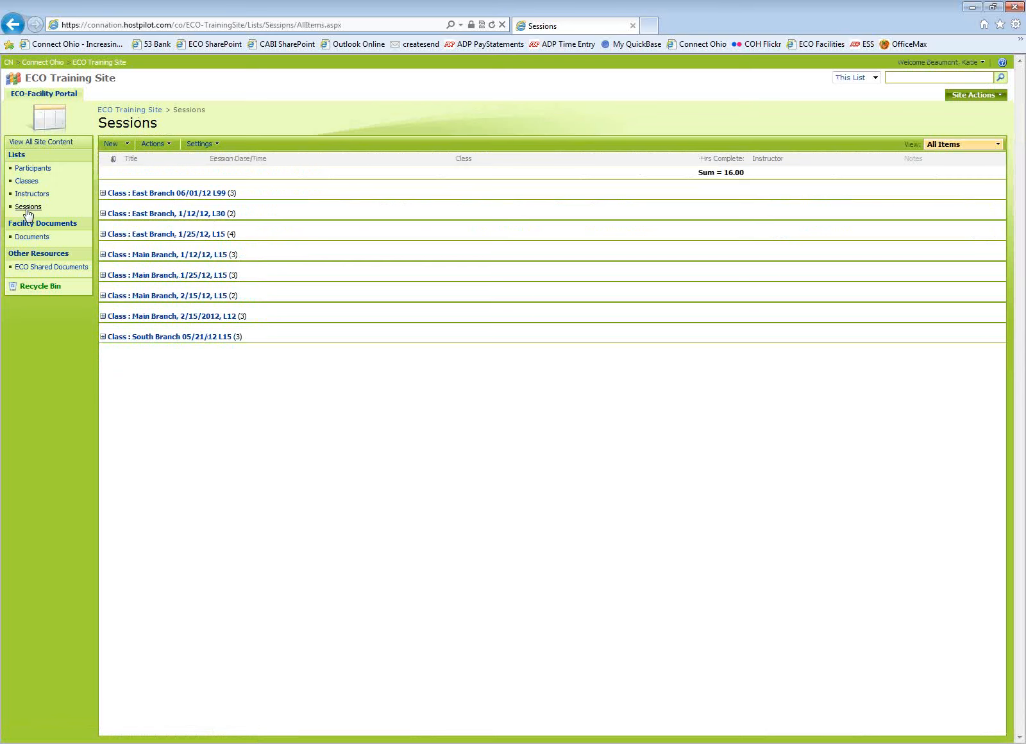
{"action": "left_click", "coordinate": [102, 195]}
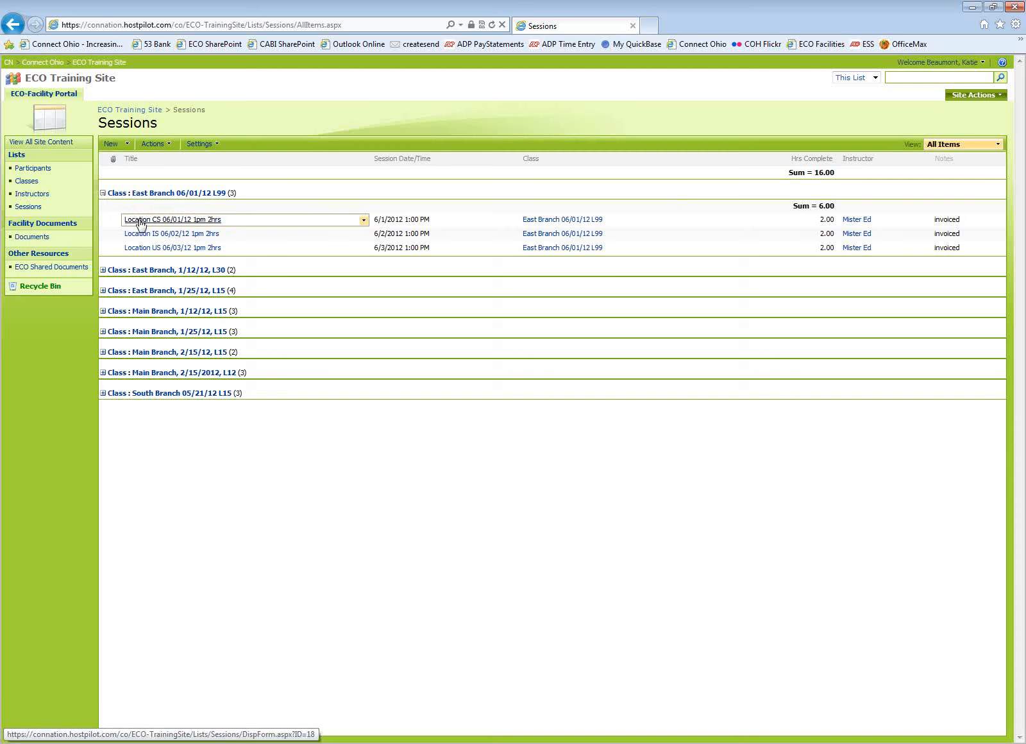
{"action": "left_click", "coordinate": [140, 222]}
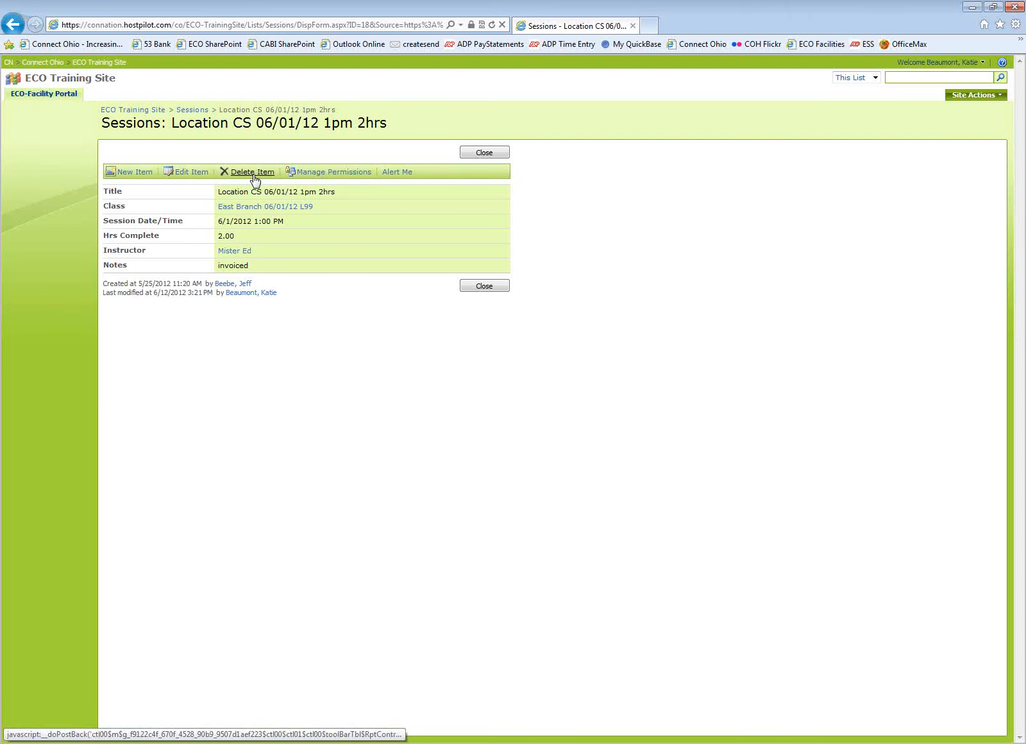
{"action": "left_click", "coordinate": [192, 171]}
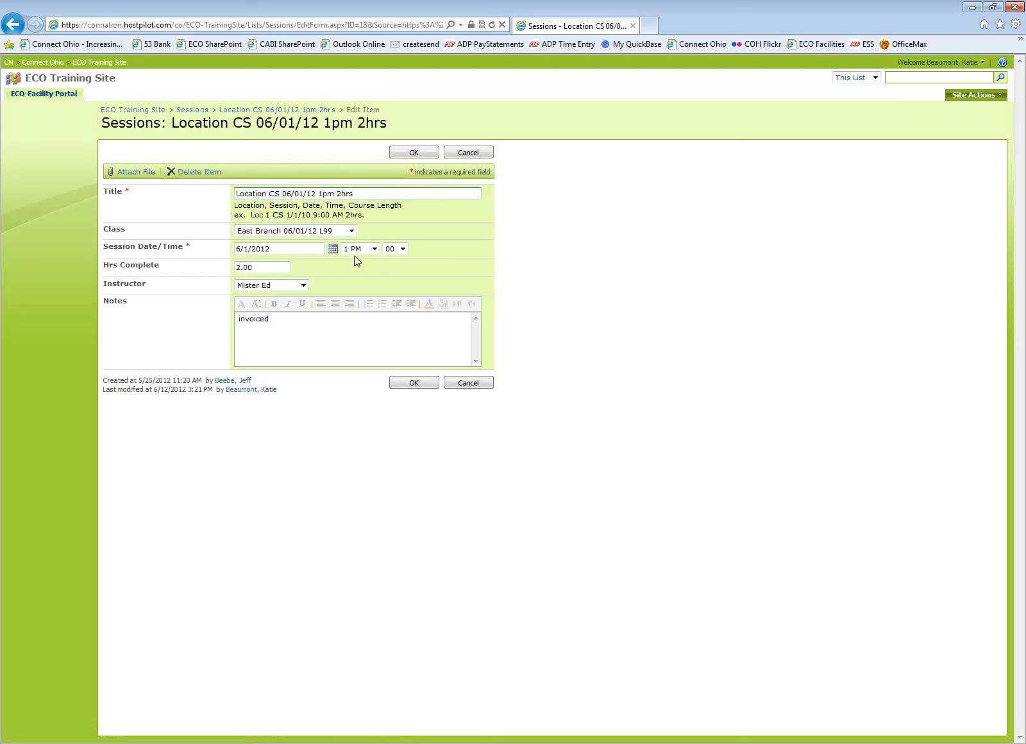
Clear the session's Hrs Complete value, pick a different instructor from the list, and save the session.
{"action": "double_click", "coordinate": [258, 268]}
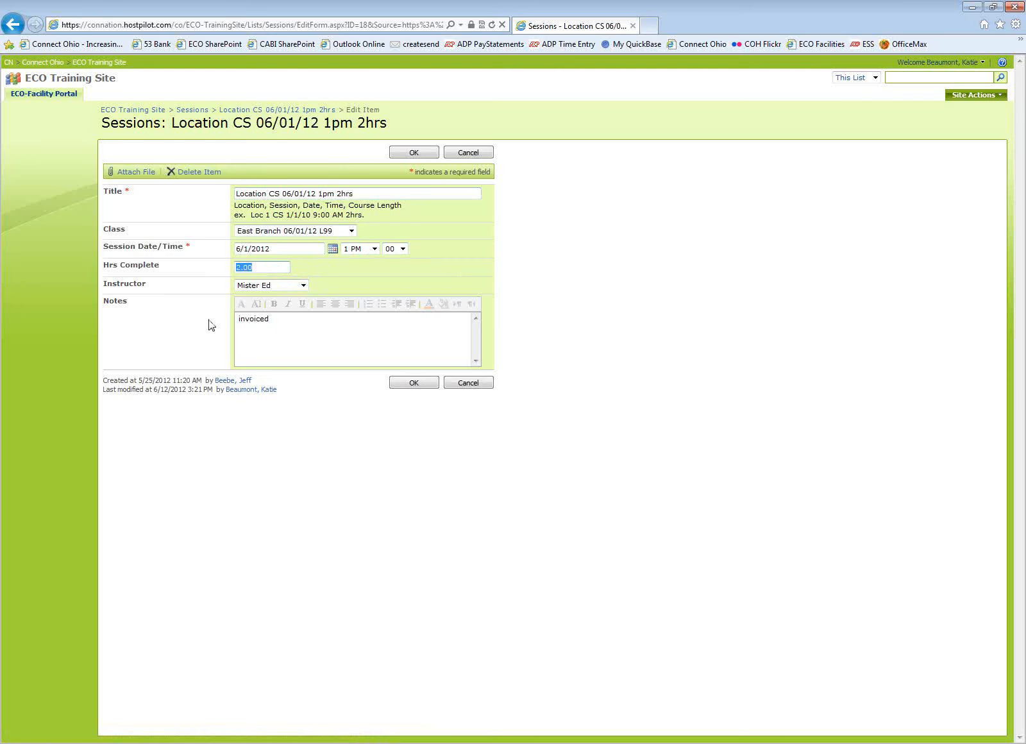
{"action": "key", "text": "BackSpace"}
{"action": "left_click", "coordinate": [303, 285]}
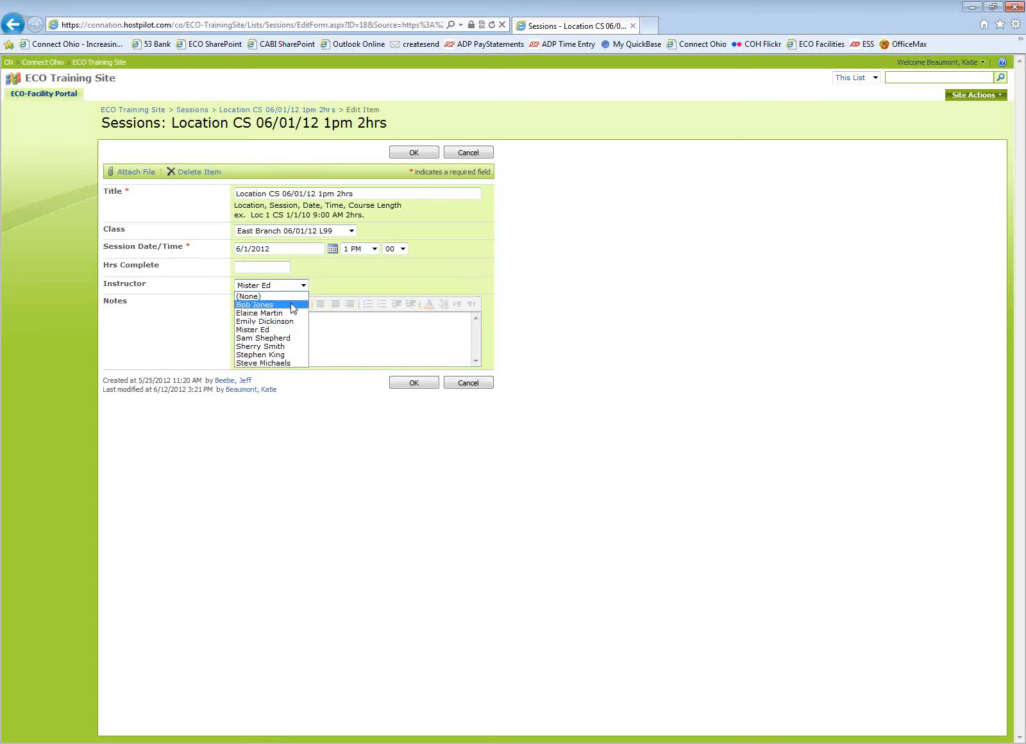
{"action": "left_click", "coordinate": [293, 305]}
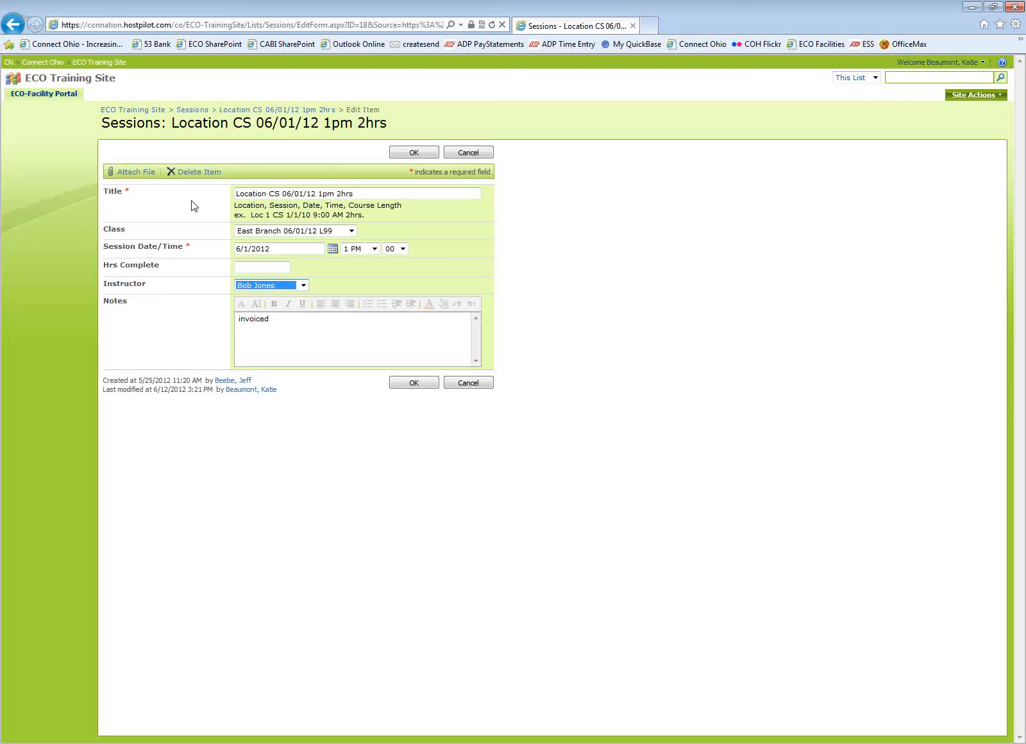
{"action": "left_click", "coordinate": [246, 270]}
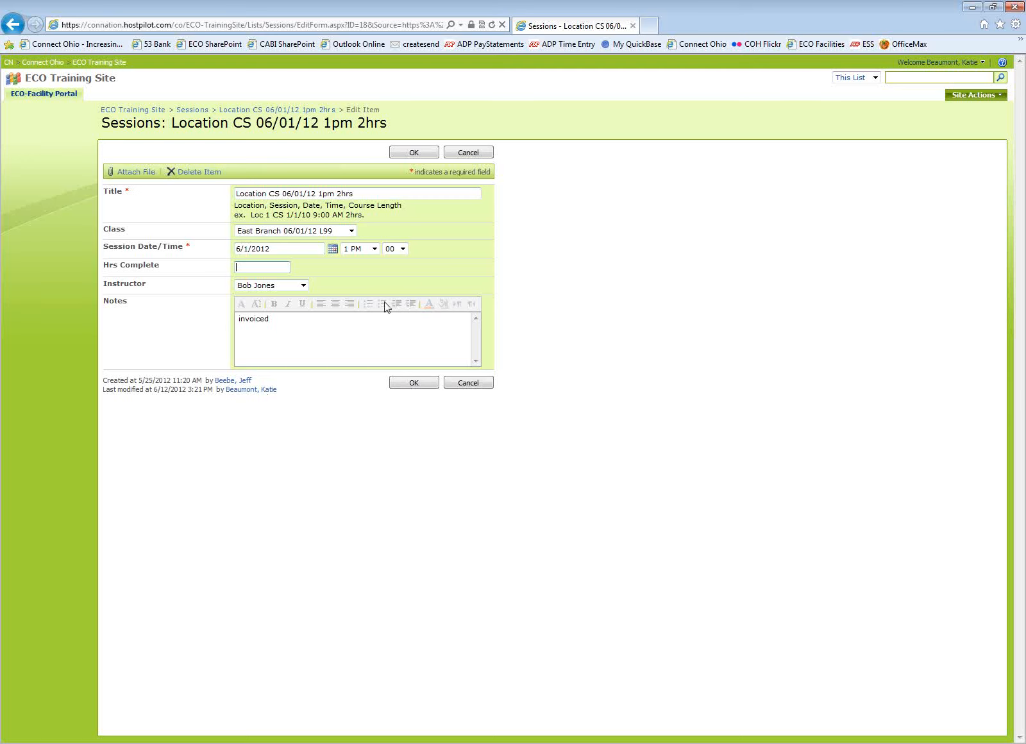
{"action": "left_click", "coordinate": [406, 387]}
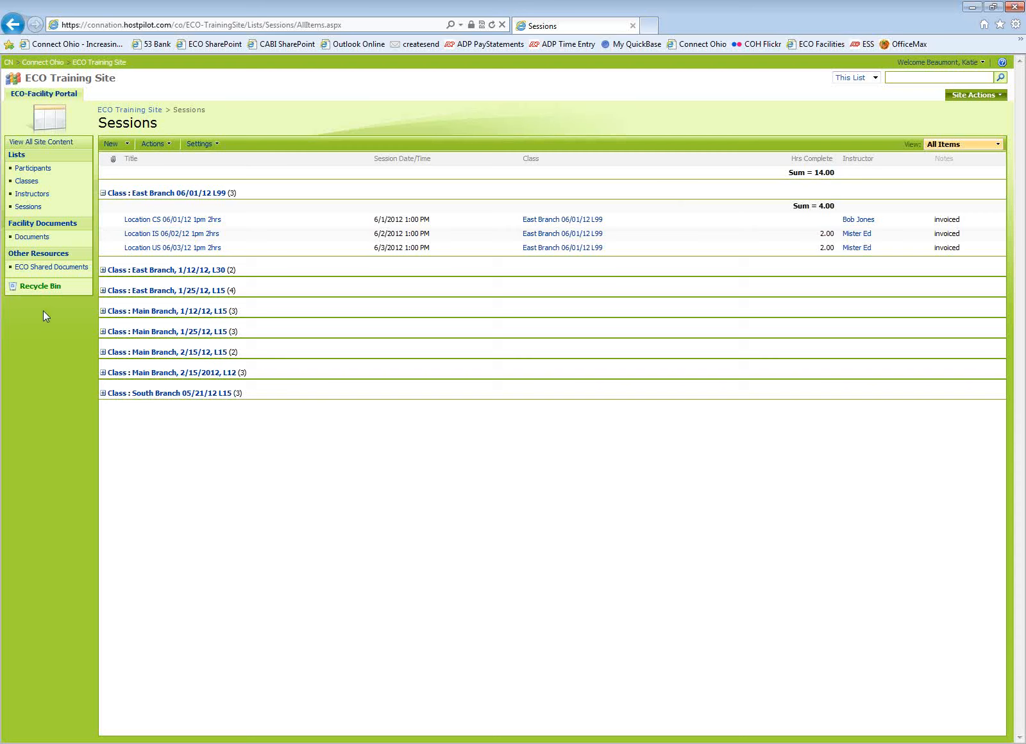
Open the Participants list in Edit in Datasheet view.
{"action": "left_click", "coordinate": [30, 169]}
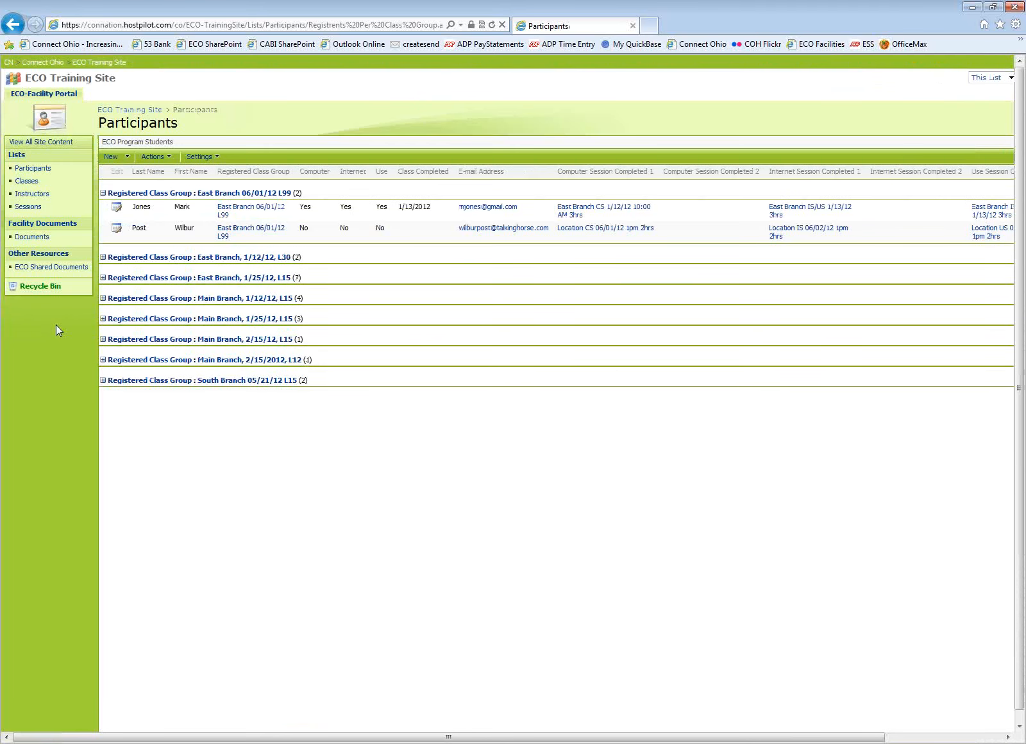
{"action": "left_click", "coordinate": [171, 159]}
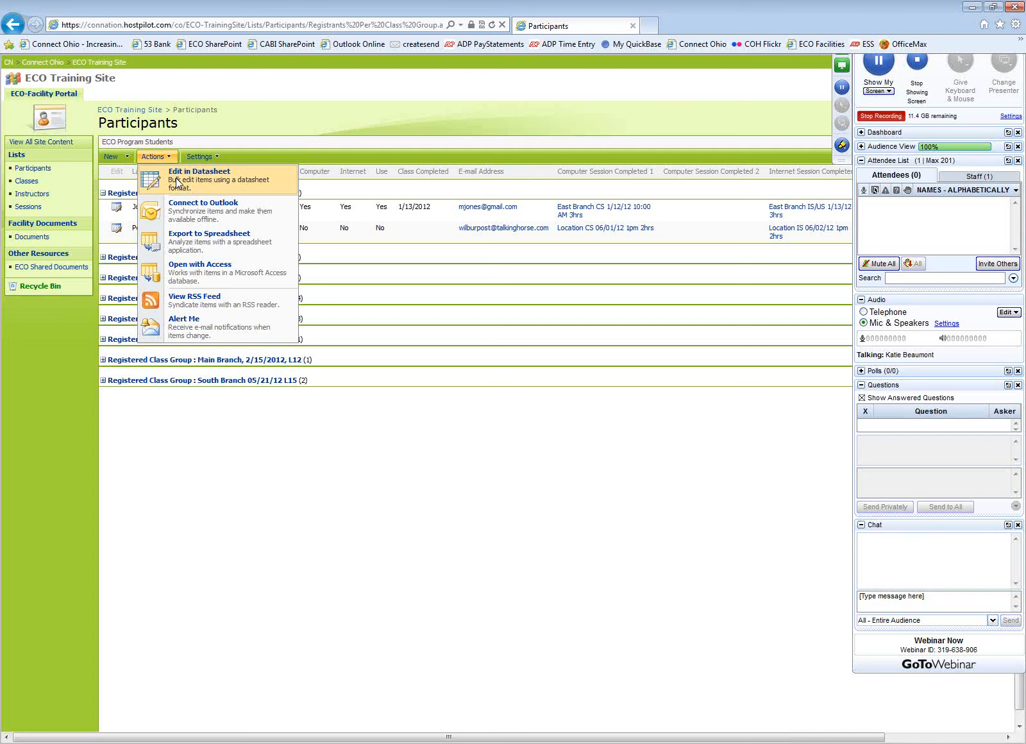
{"action": "left_click", "coordinate": [177, 182]}
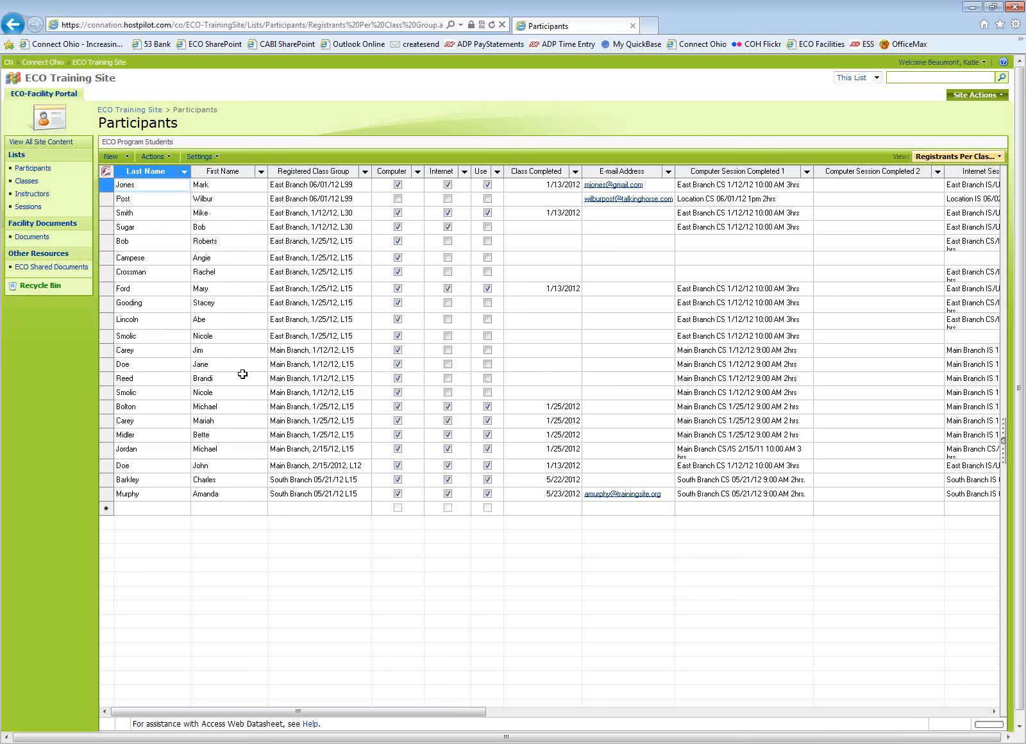
Check Computer, Internet and Use for the second participant in the datasheet.
{"action": "left_click", "coordinate": [397, 199]}
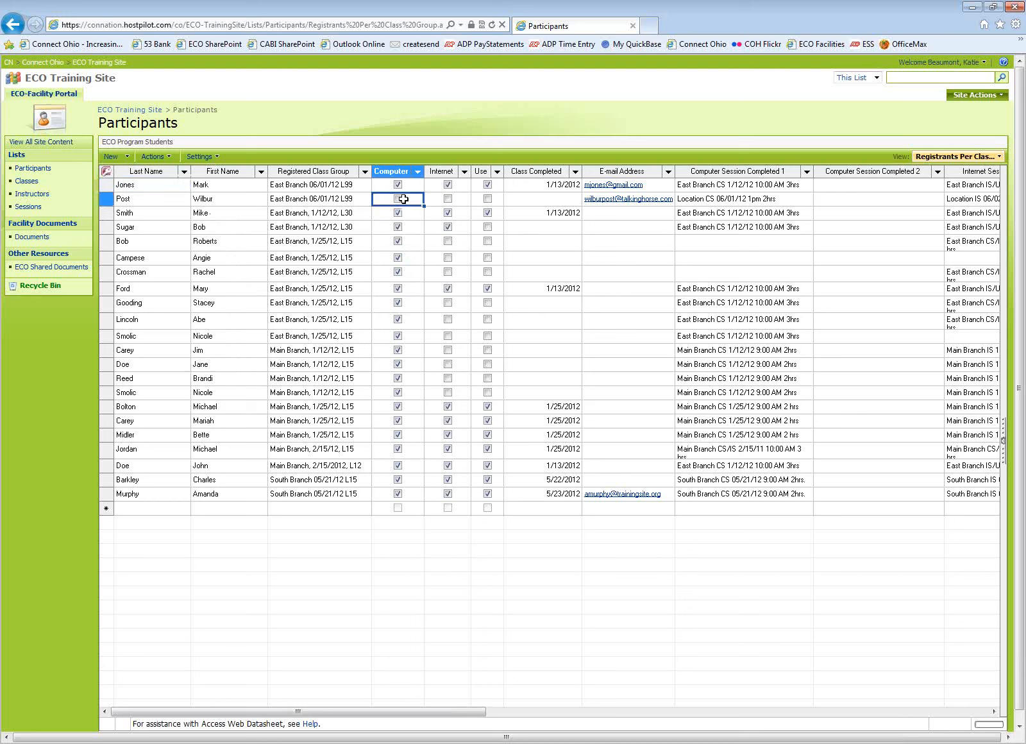
{"action": "left_click", "coordinate": [448, 199]}
{"action": "left_click", "coordinate": [487, 198]}
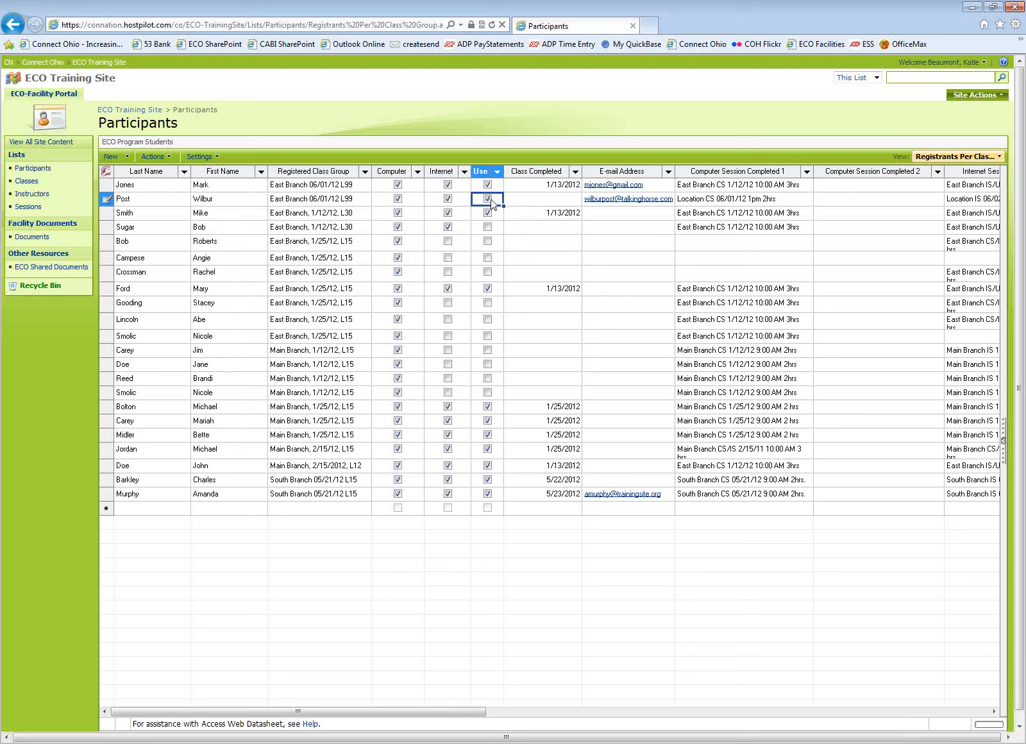
Review the second participant's Class Completed and session columns across the datasheet.
{"action": "left_click", "coordinate": [572, 199]}
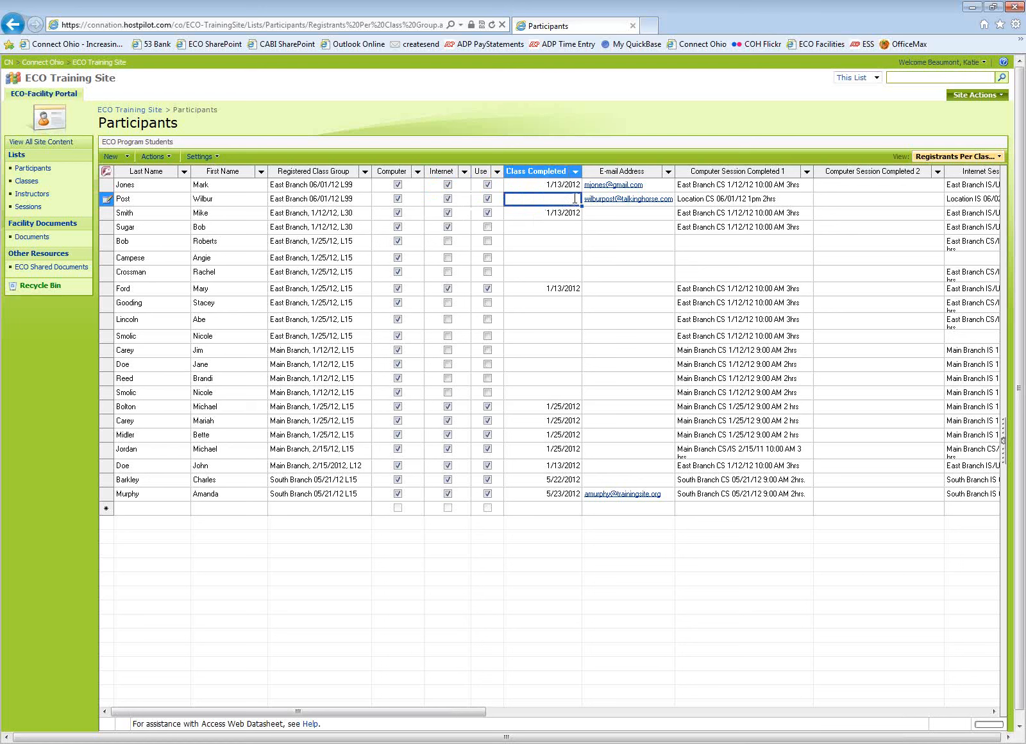
{"action": "left_click", "coordinate": [570, 201]}
{"action": "left_click", "coordinate": [747, 202]}
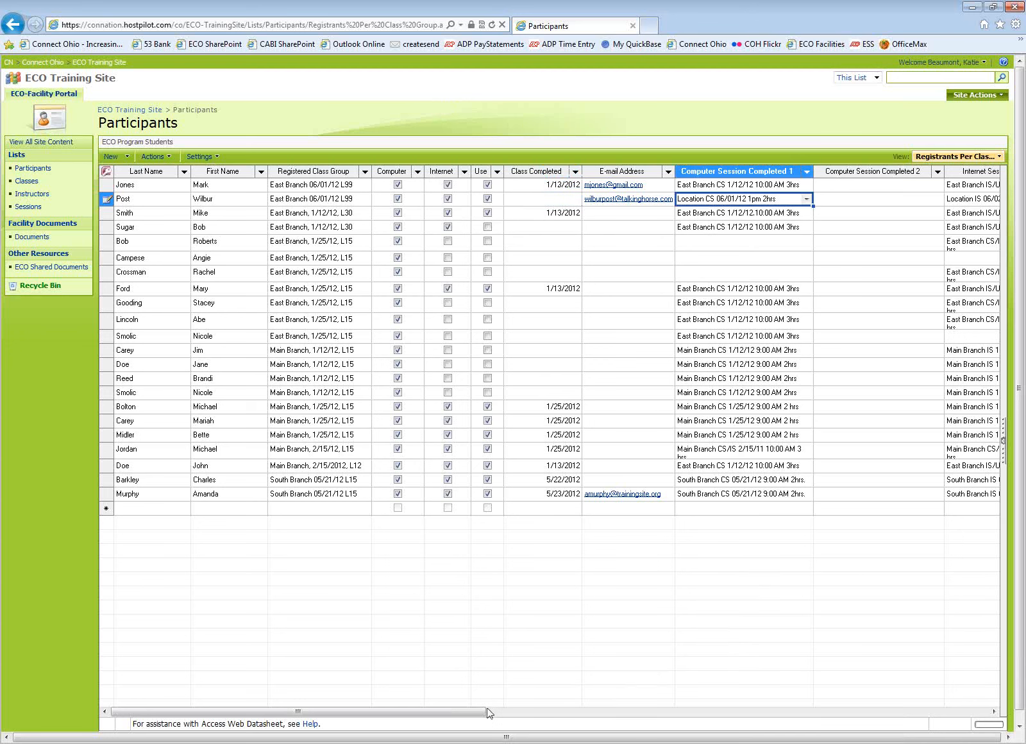
{"action": "left_click_drag", "start_coordinate": [489, 713], "coordinate": [668, 723]}
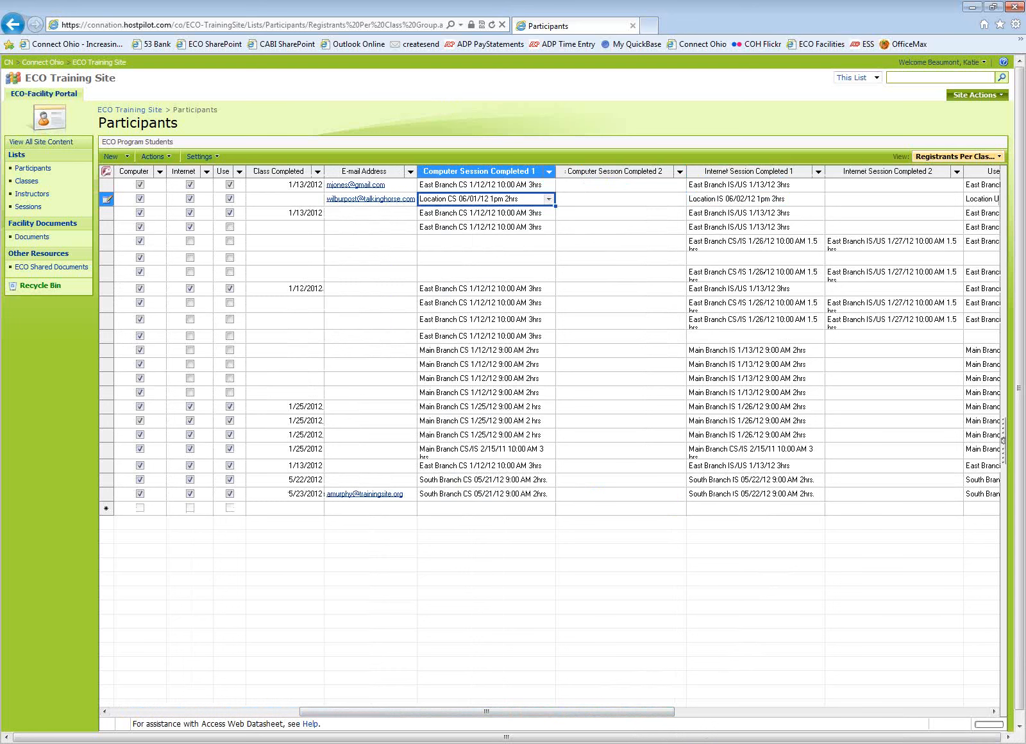
{"action": "left_click", "coordinate": [992, 711]}
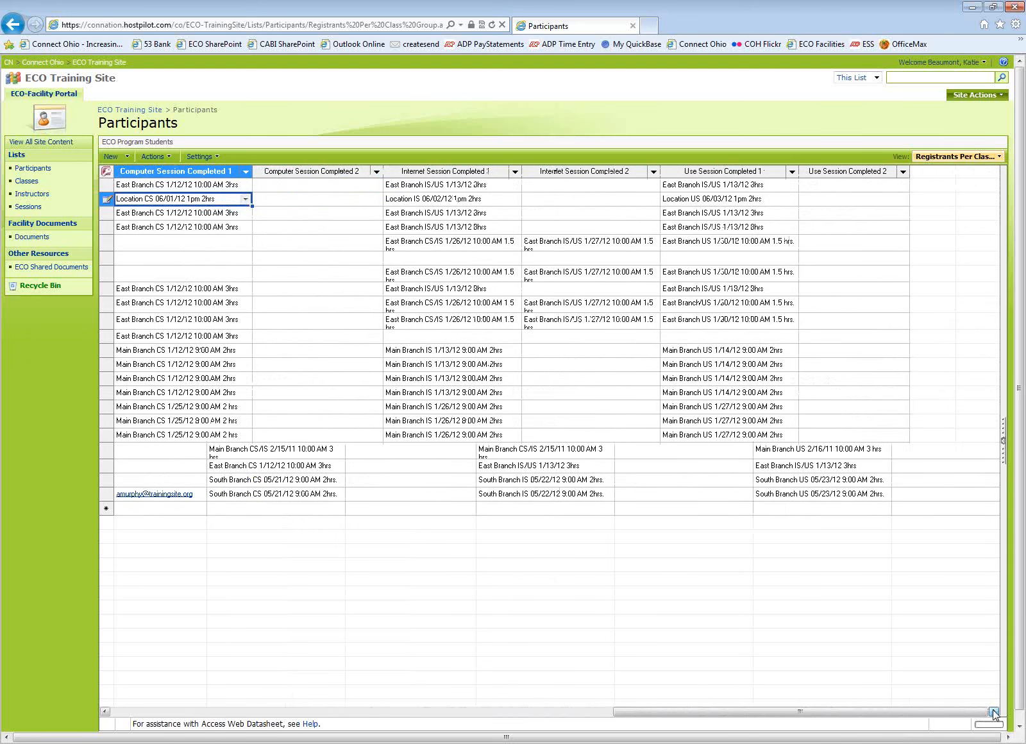
{"action": "left_click", "coordinate": [722, 200]}
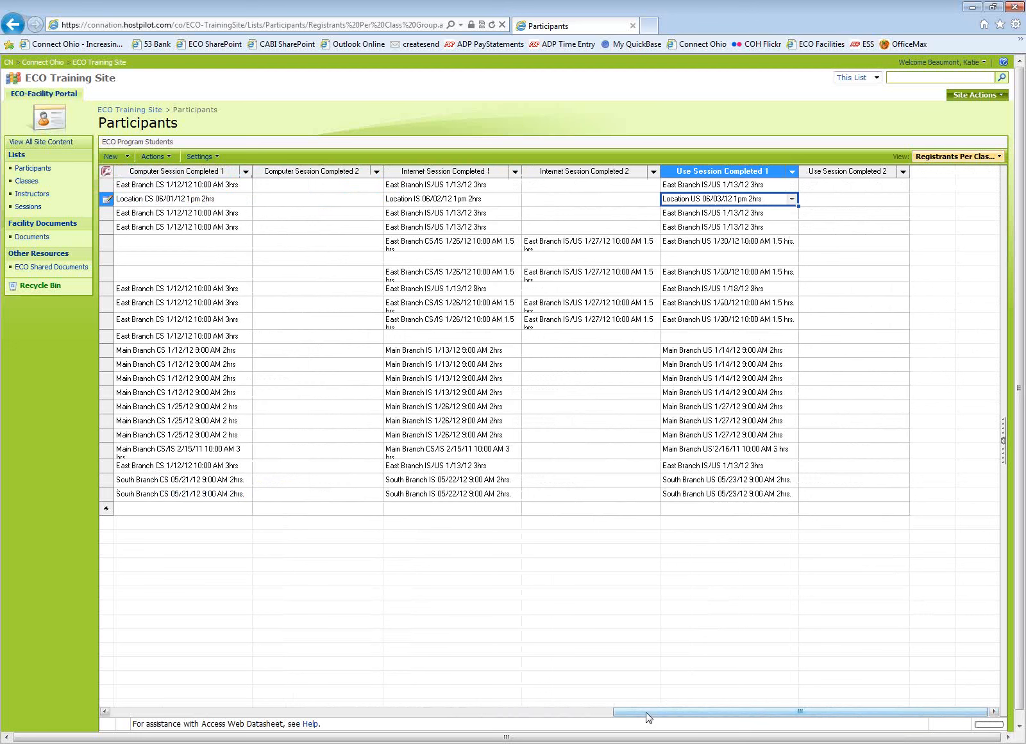
{"action": "left_click_drag", "start_coordinate": [648, 716], "coordinate": [272, 716]}
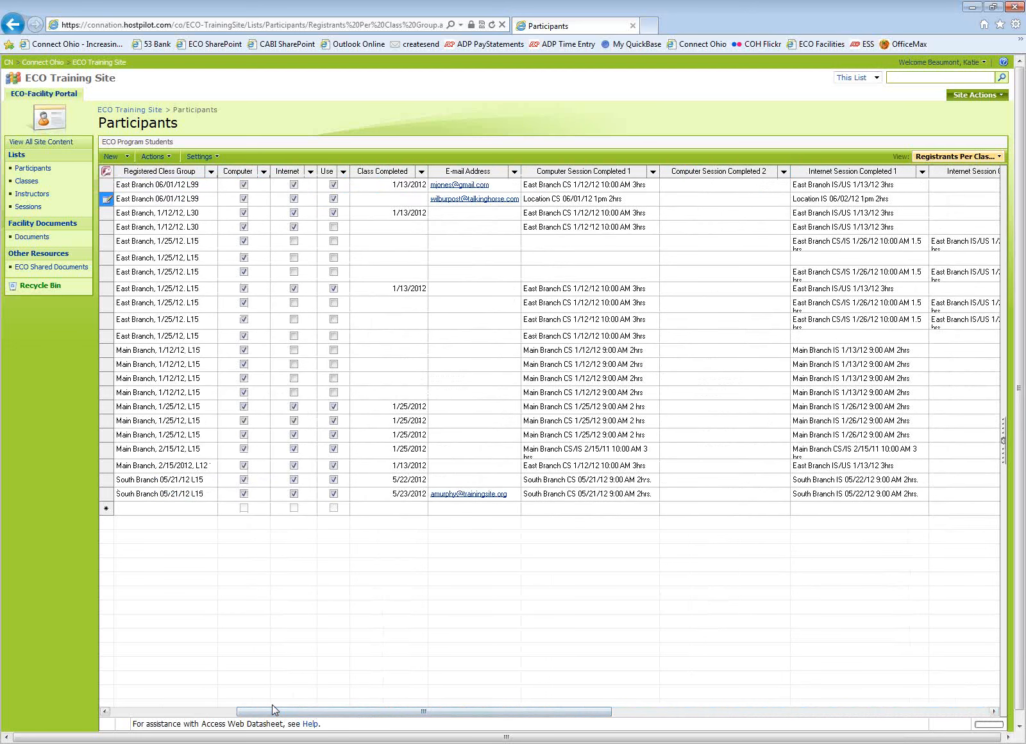
Enter 06/03/2012 as the second participant's Class Completed date.
{"action": "left_click", "coordinate": [407, 201]}
{"action": "type", "text": "06"}
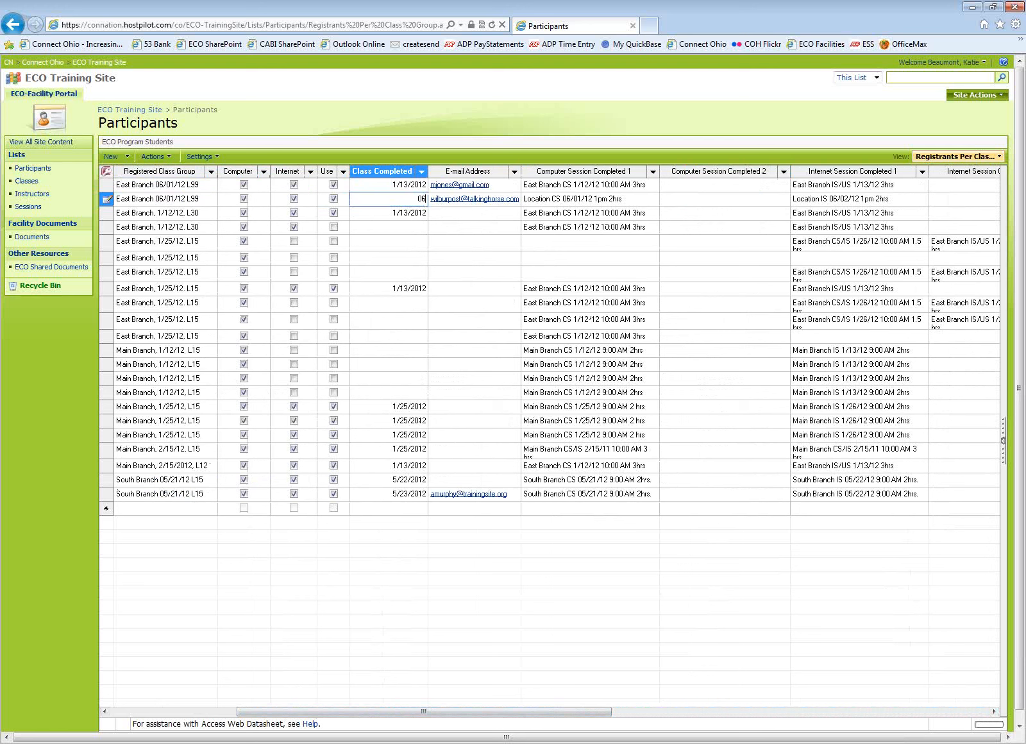
{"action": "type", "text": "/03/2012"}
{"action": "left_click", "coordinate": [394, 226]}
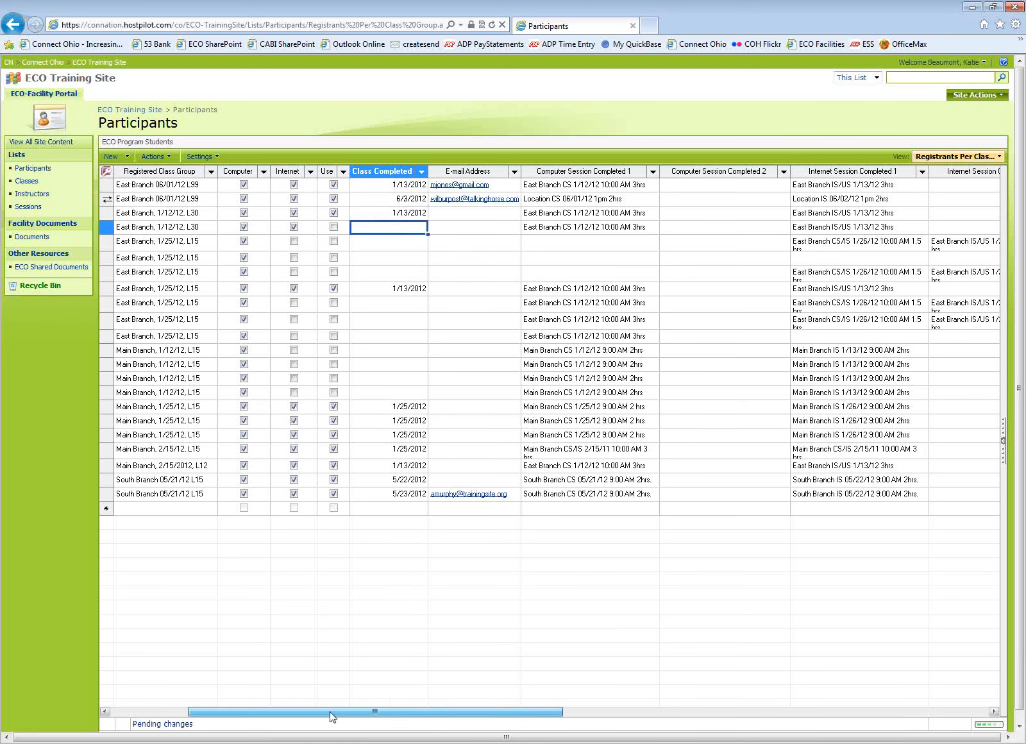
Check Internet and Use for the fifth participant and Internet for the sixth participant.
{"action": "left_click_drag", "start_coordinate": [381, 711], "coordinate": [255, 705]}
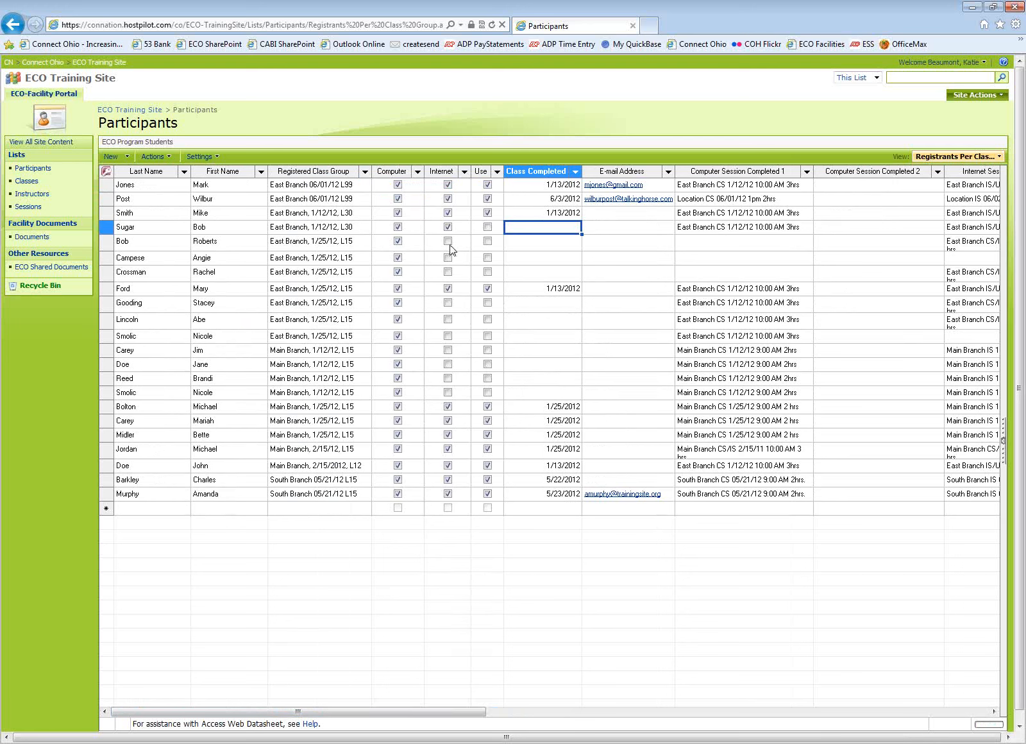
{"action": "left_click", "coordinate": [447, 242]}
{"action": "left_click", "coordinate": [447, 243]}
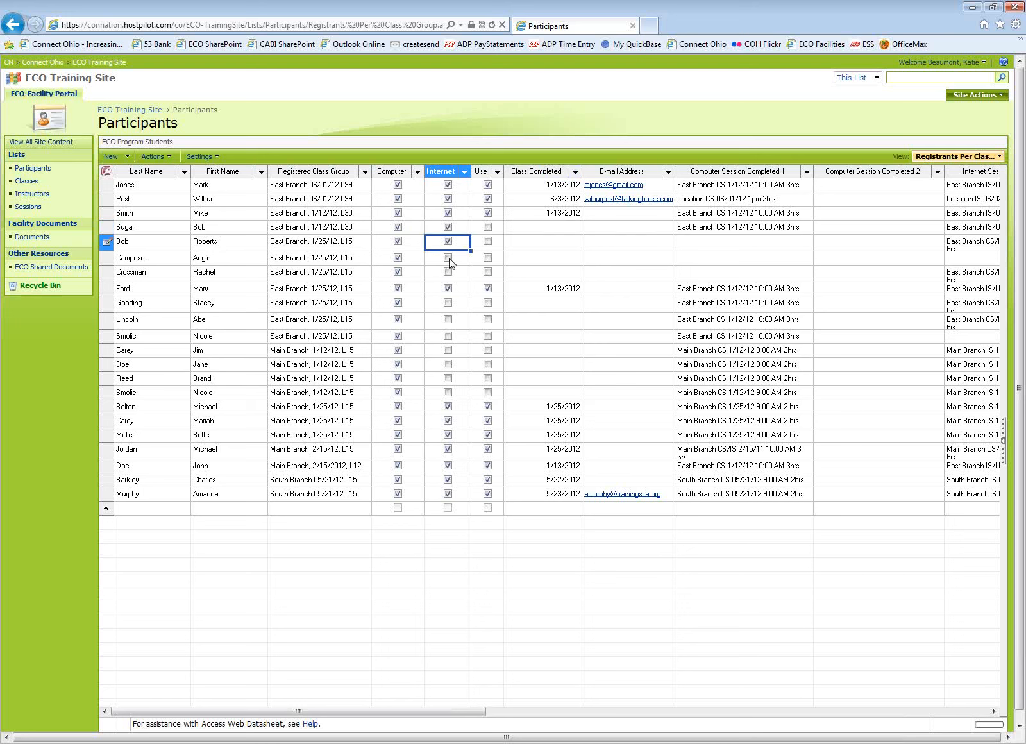
{"action": "left_click", "coordinate": [447, 258]}
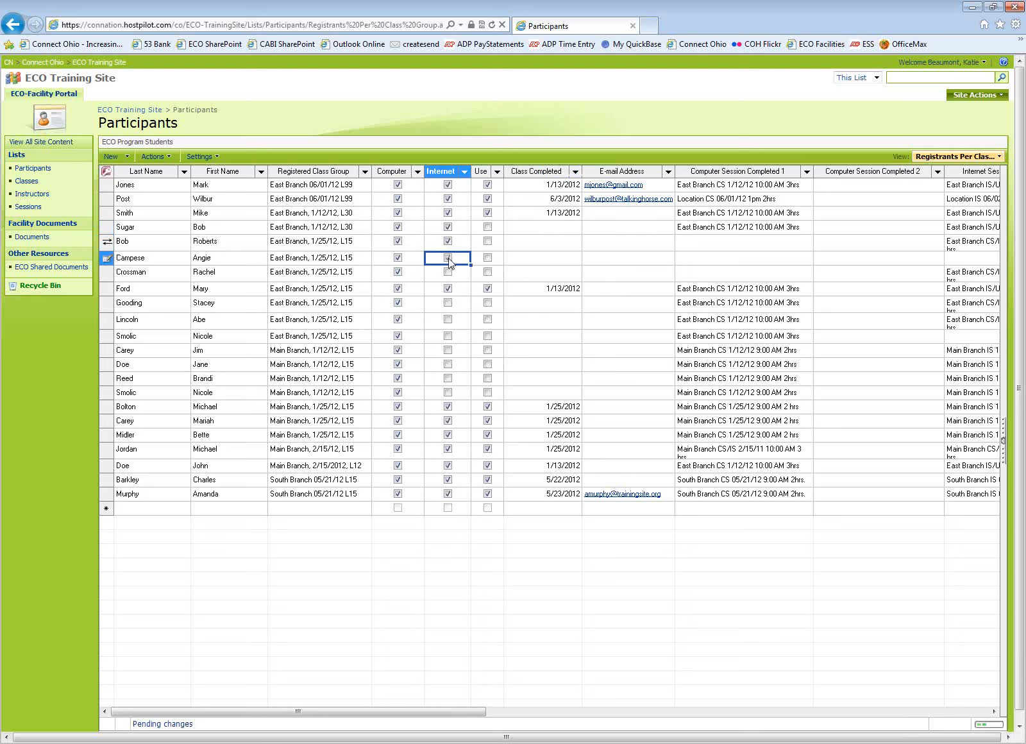
{"action": "left_click", "coordinate": [487, 241]}
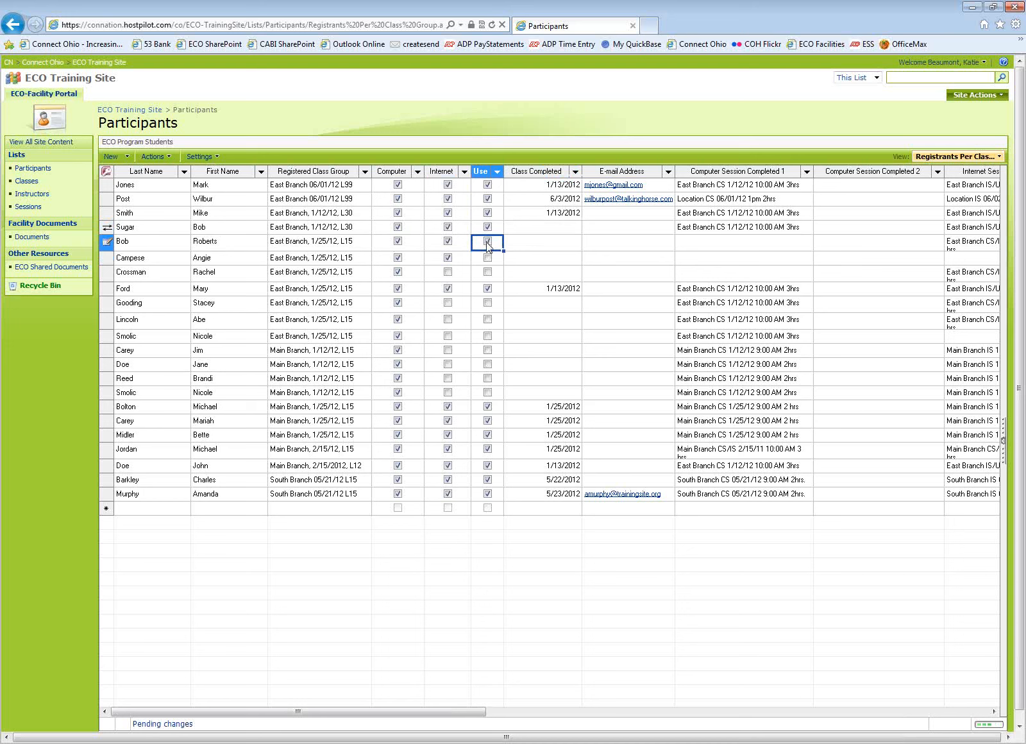
Check Use for the sixth participant and enter 01/13/12 as the fourth participant's Class Completed date.
{"action": "left_click", "coordinate": [487, 257]}
{"action": "left_click", "coordinate": [571, 227]}
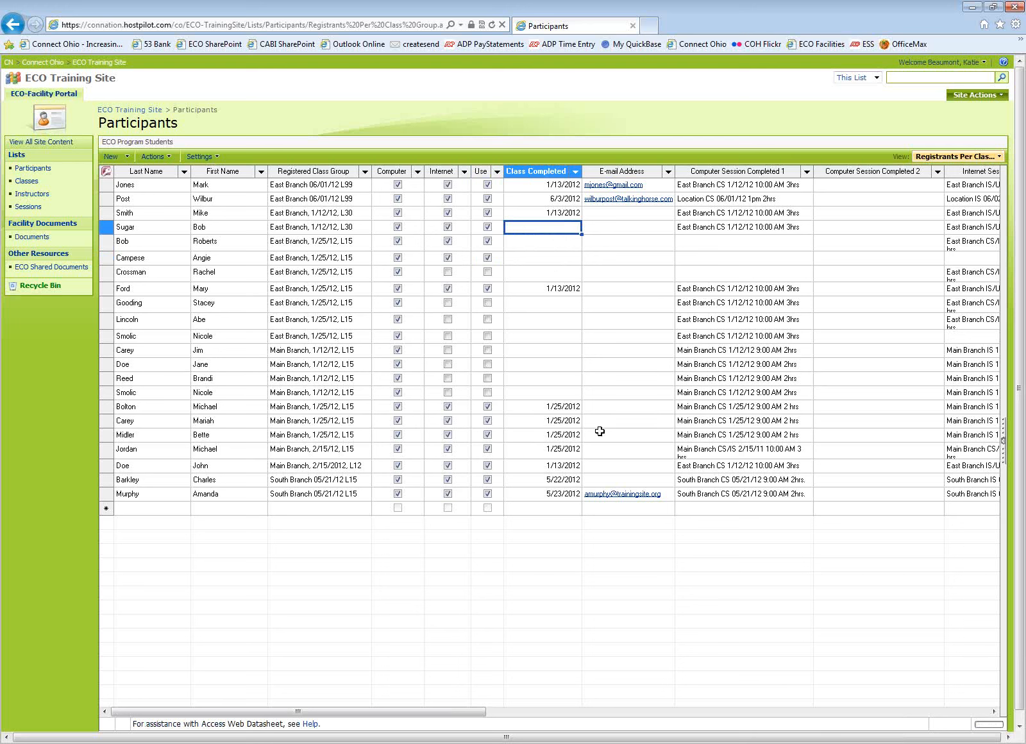
{"action": "type", "text": "01/13/12"}
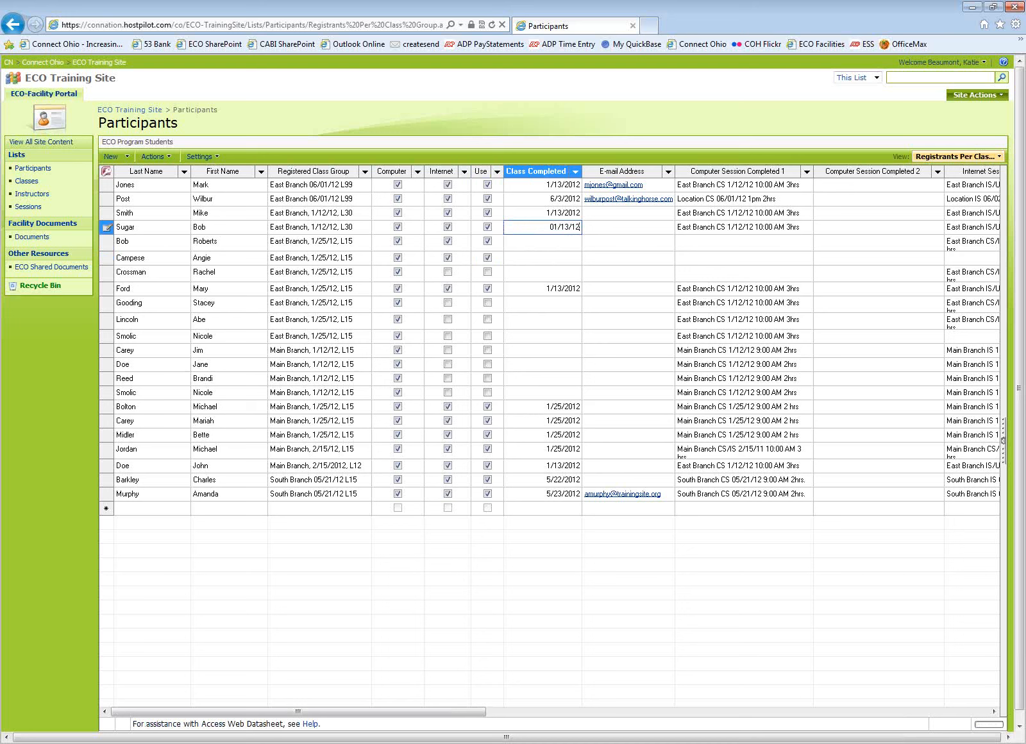
{"action": "left_click", "coordinate": [568, 240]}
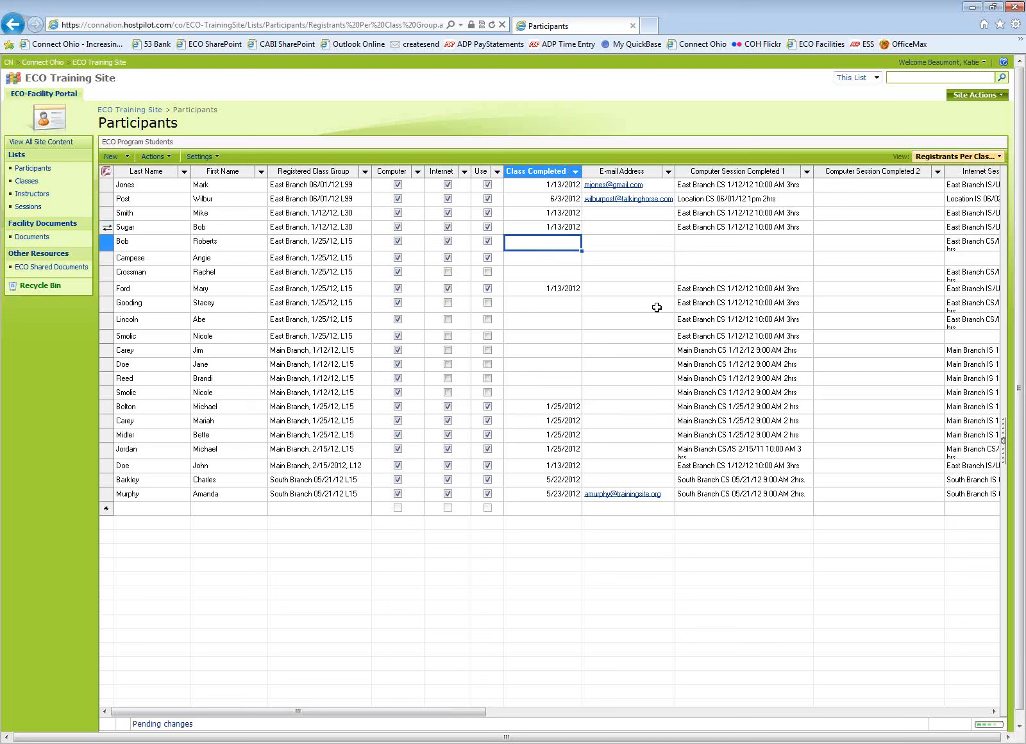
Enter 01/25/2012 as the Class Completed date for the fifth and sixth participants.
{"action": "type", "text": "01/2"}
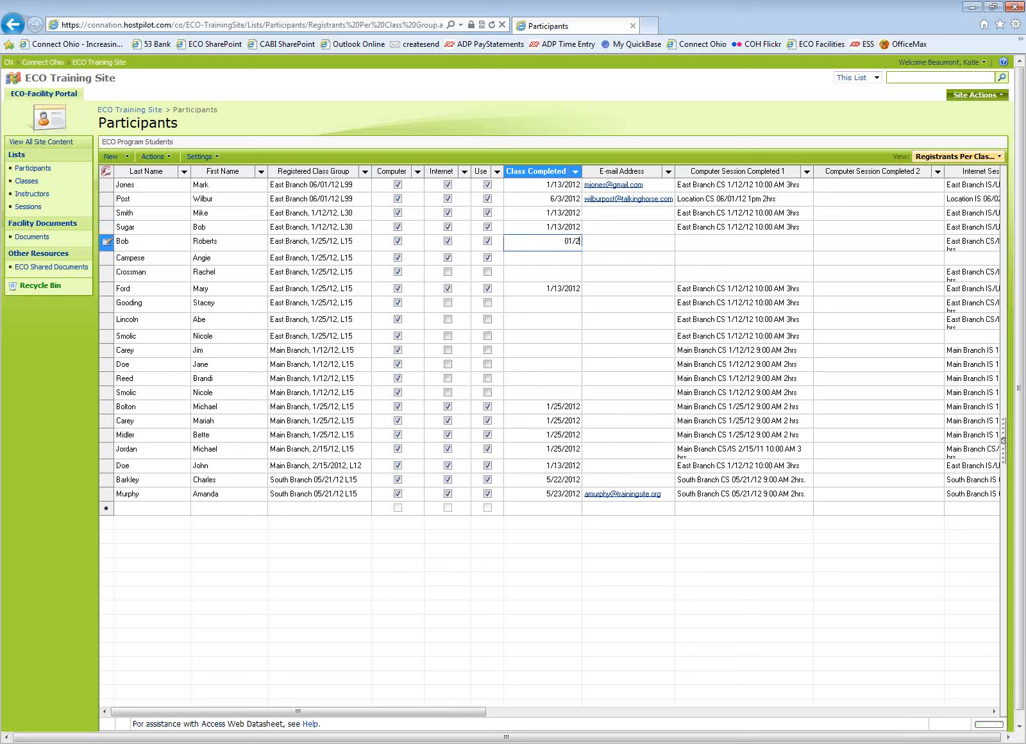
{"action": "type", "text": "5/2012"}
{"action": "left_click", "coordinate": [556, 258]}
{"action": "type", "text": "01/"}
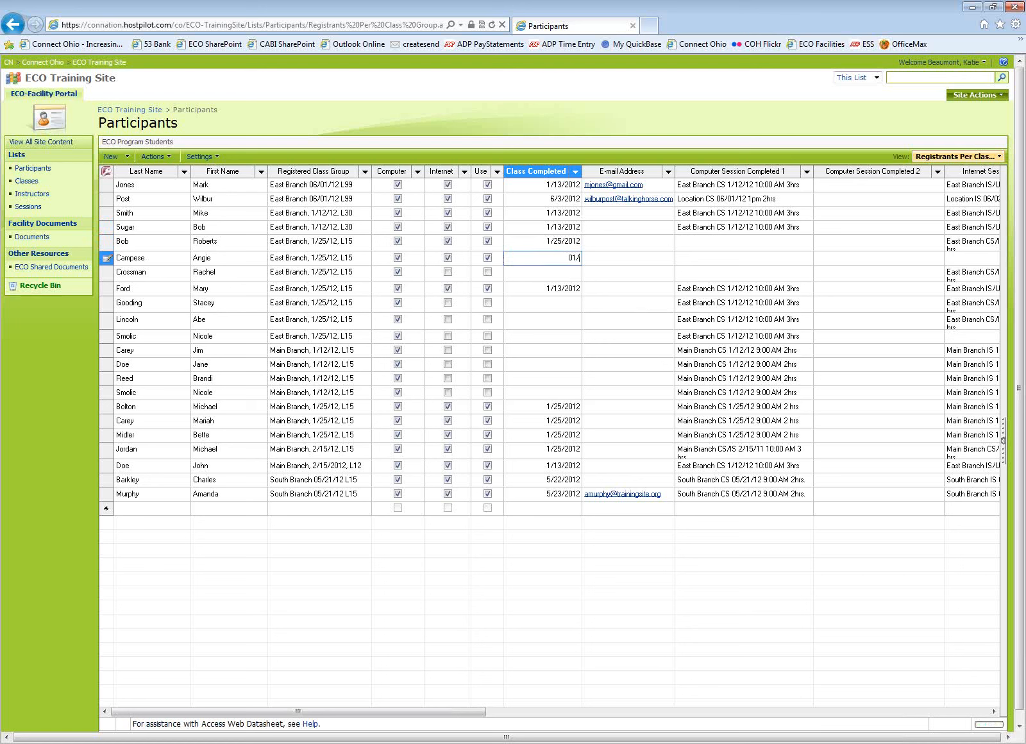
{"action": "type", "text": "25/2012"}
Enter 1/25/12 as the seventh participant's Class Completed date, correcting the mistyped digits.
{"action": "left_click", "coordinate": [577, 273]}
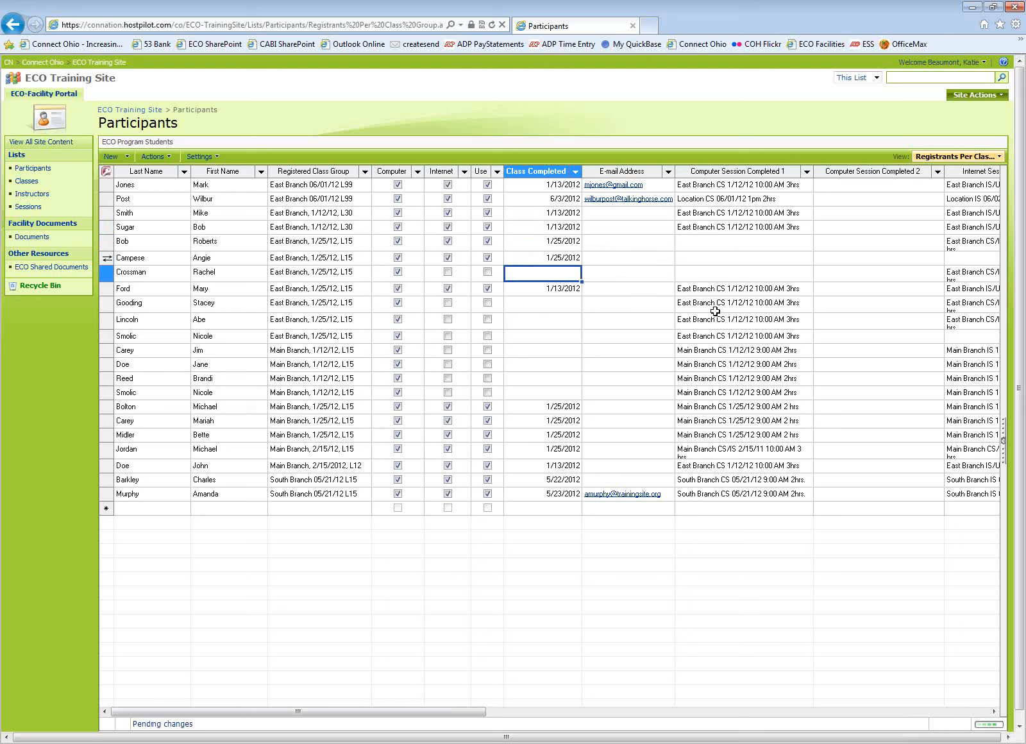
{"action": "type", "text": "02/24/"}
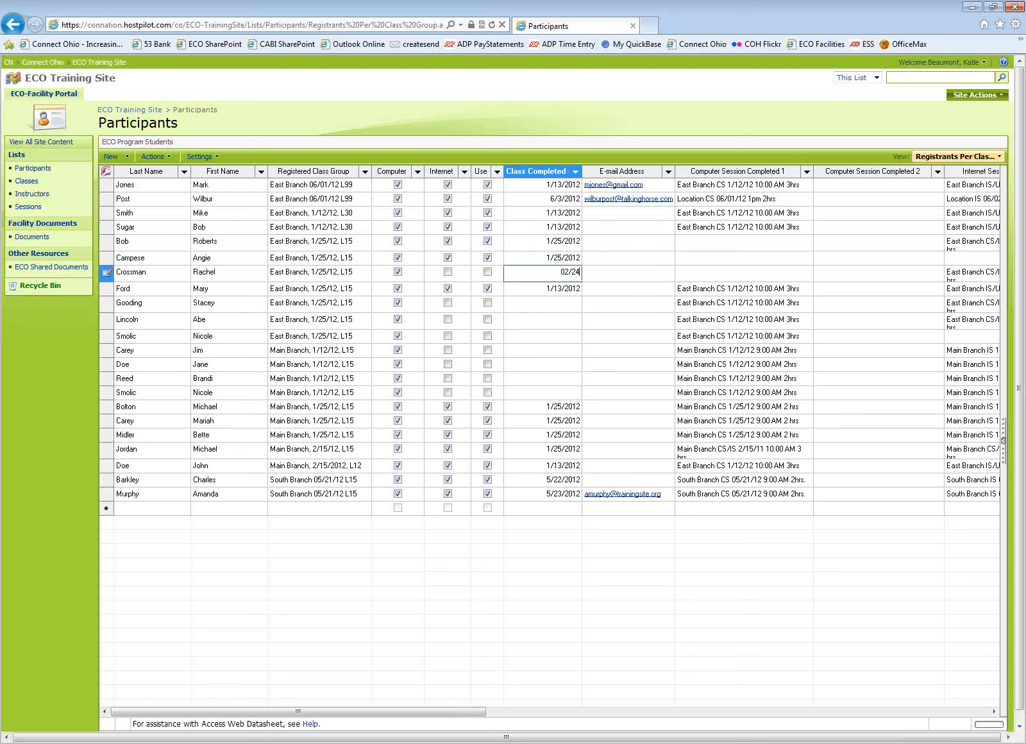
{"action": "key", "text": "BackSpace"}
{"action": "key", "text": "BackSpace"}
{"action": "key", "text": "BackSpace"}
{"action": "key", "text": "BackSpace"}
{"action": "key", "text": "BackSpace"}
{"action": "type", "text": "1/25/"}
{"action": "type", "text": "12"}
{"action": "left_click", "coordinate": [564, 302]}
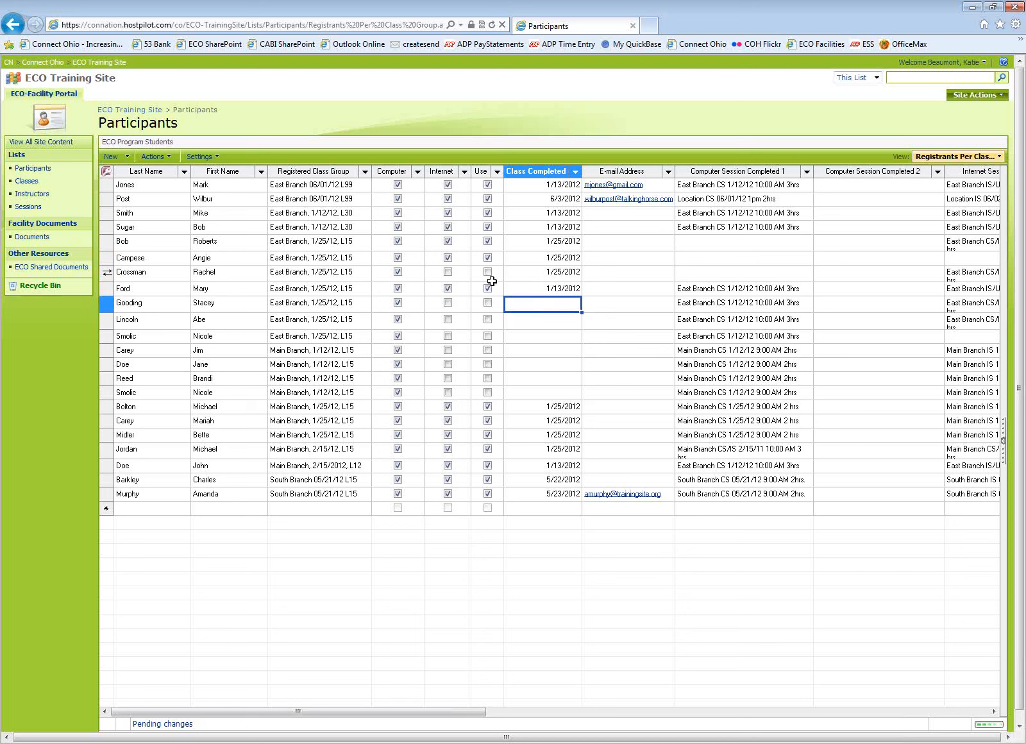
Check Internet and Use for the seventh participant.
{"action": "left_click", "coordinate": [449, 272]}
{"action": "left_click", "coordinate": [488, 272]}
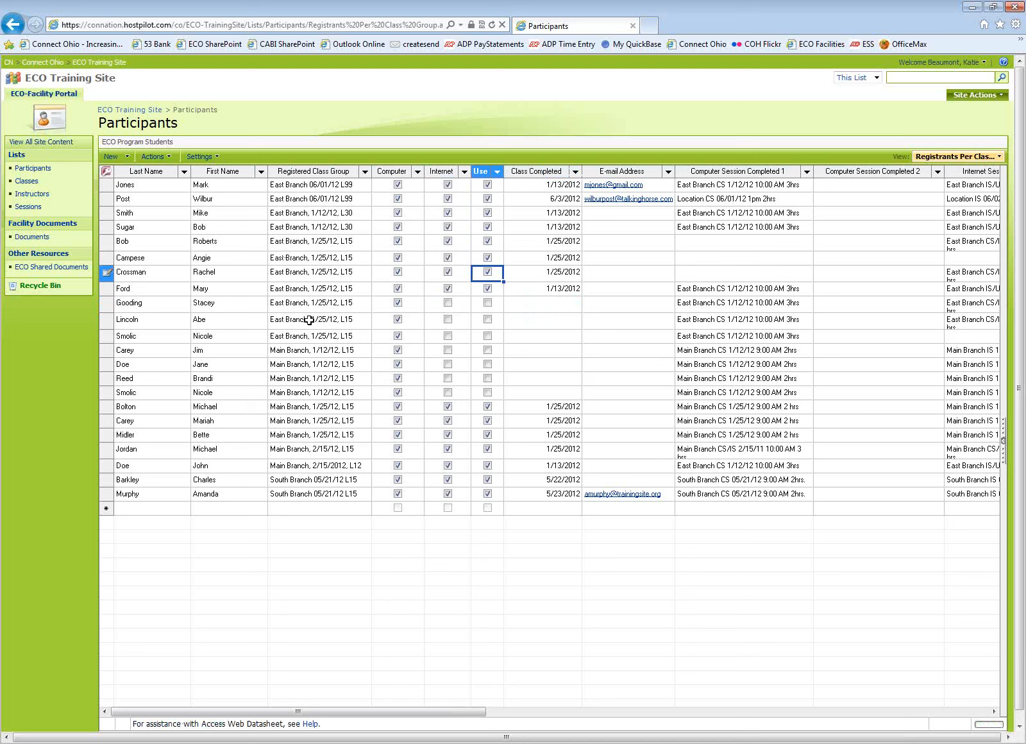
{"action": "left_click", "coordinate": [793, 240]}
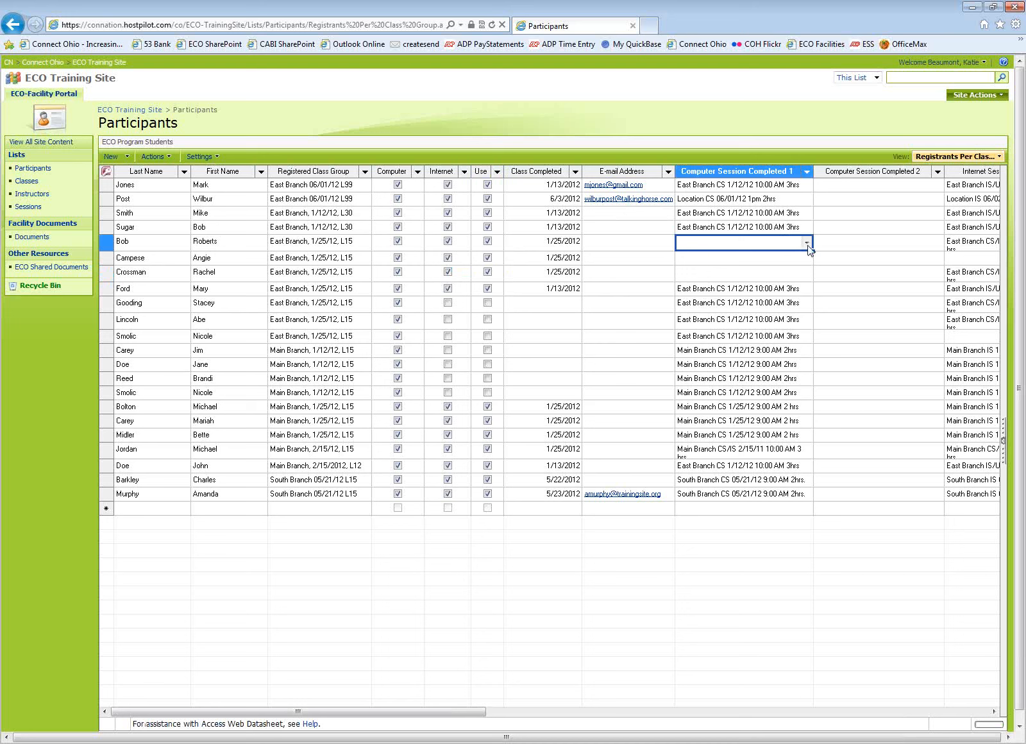
{"action": "left_click", "coordinate": [806, 243]}
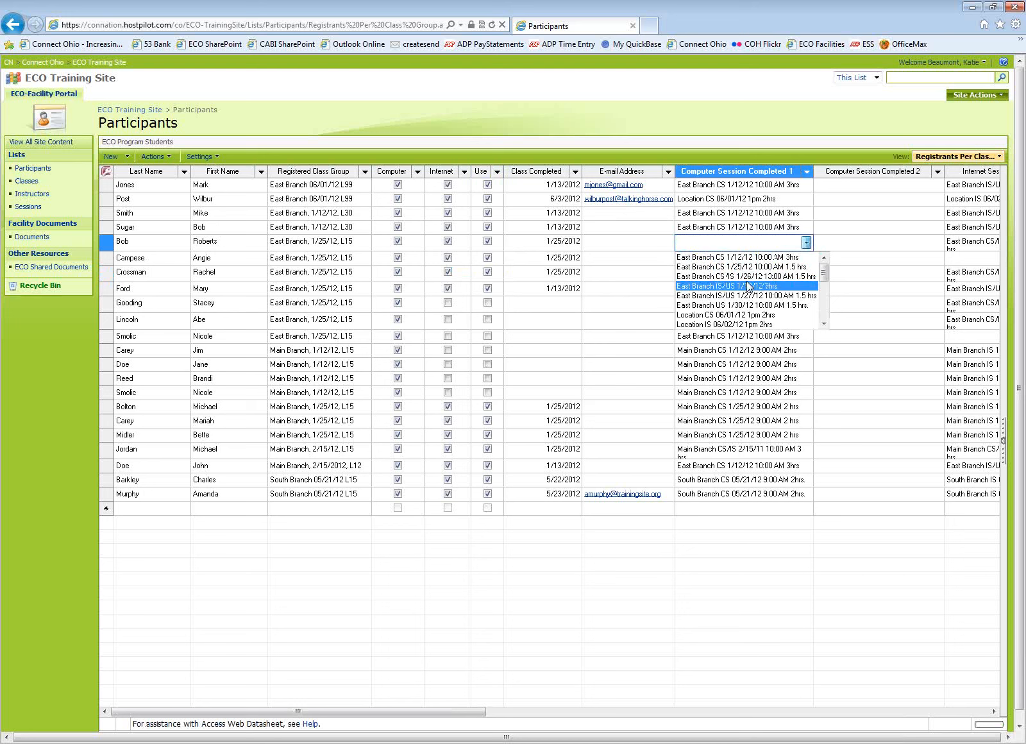
{"action": "left_click", "coordinate": [633, 242]}
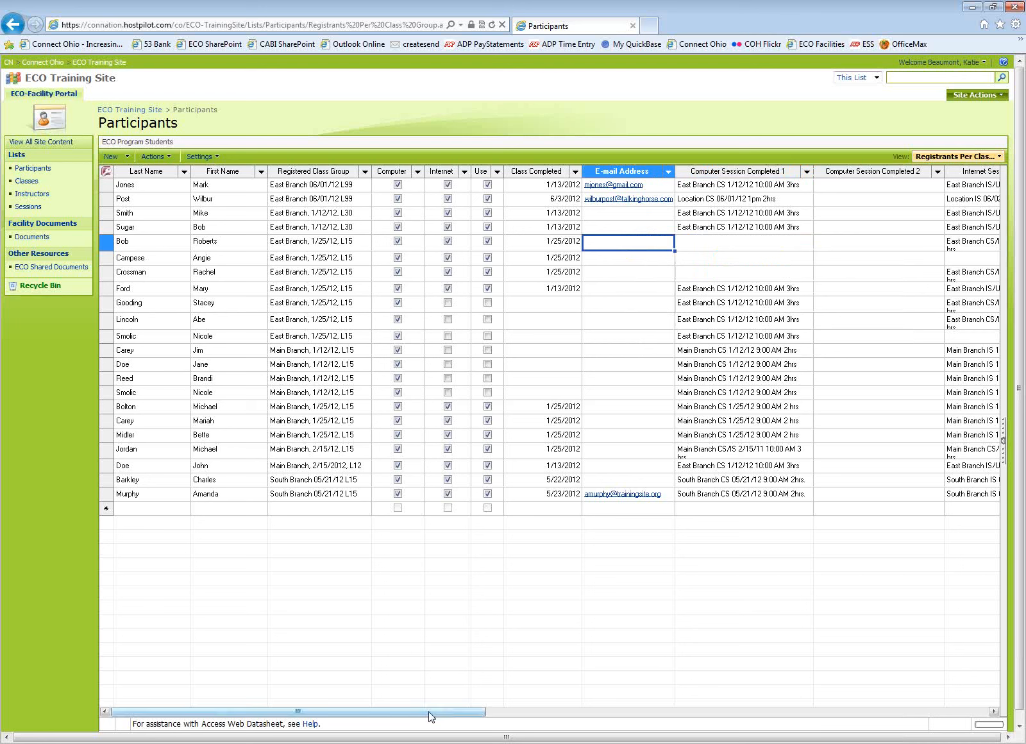
{"action": "left_click", "coordinate": [559, 303]}
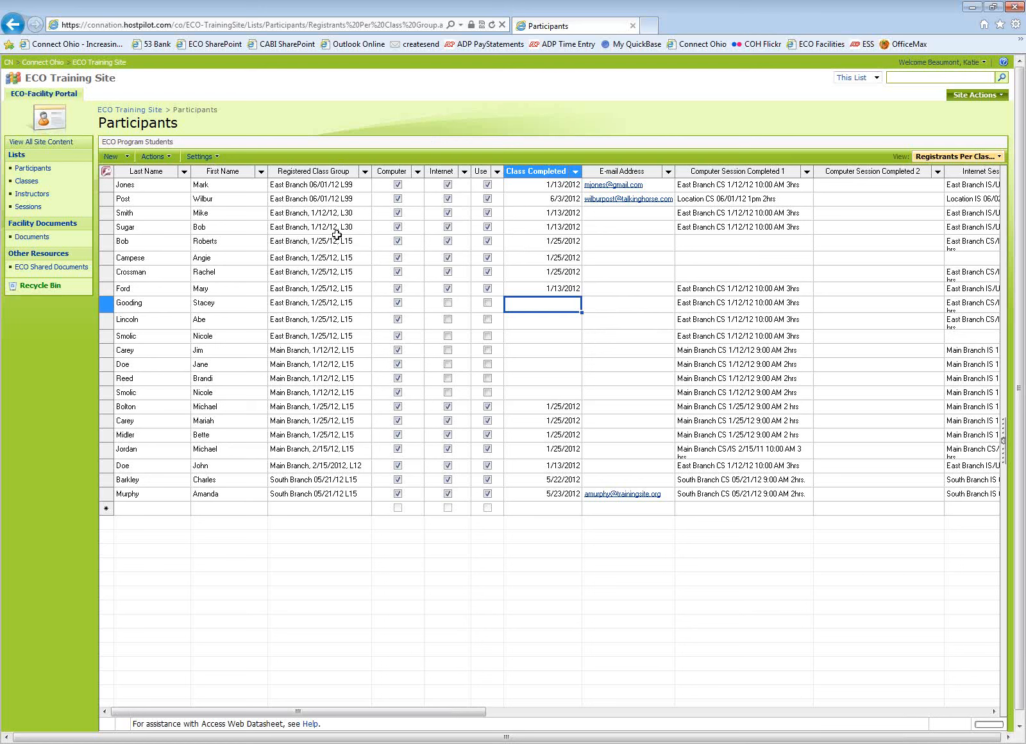
{"action": "left_click", "coordinate": [254, 137]}
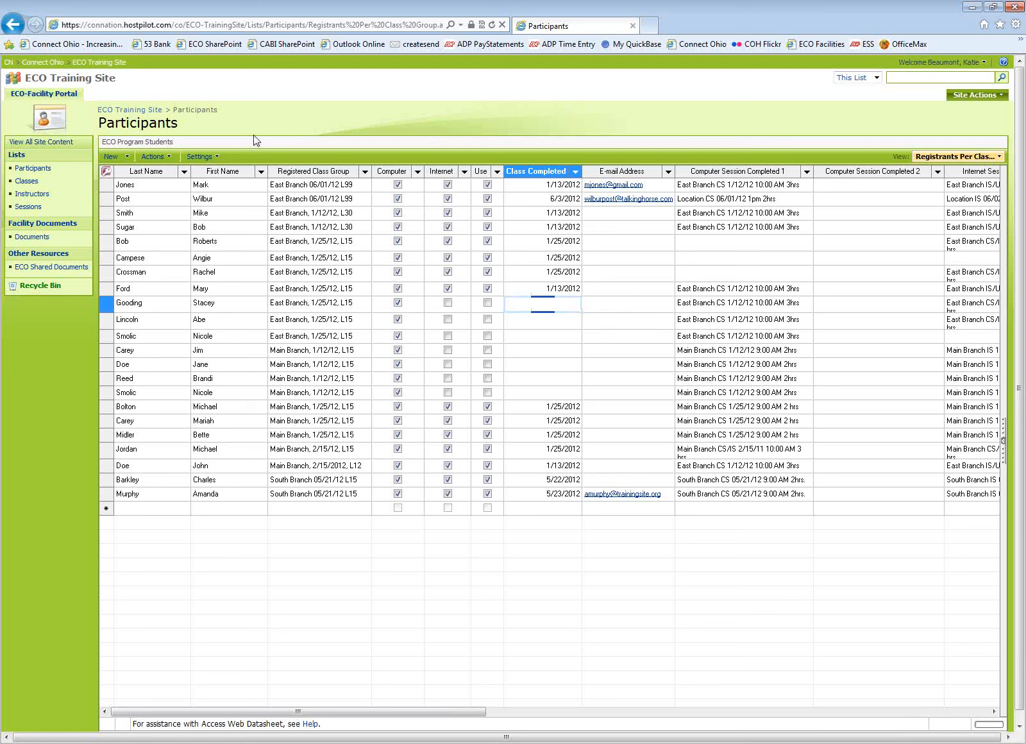
Filter the list to Registered Class Group East Branch, 1/12/12, L30 and sort that column ascending.
{"action": "left_click", "coordinate": [365, 172]}
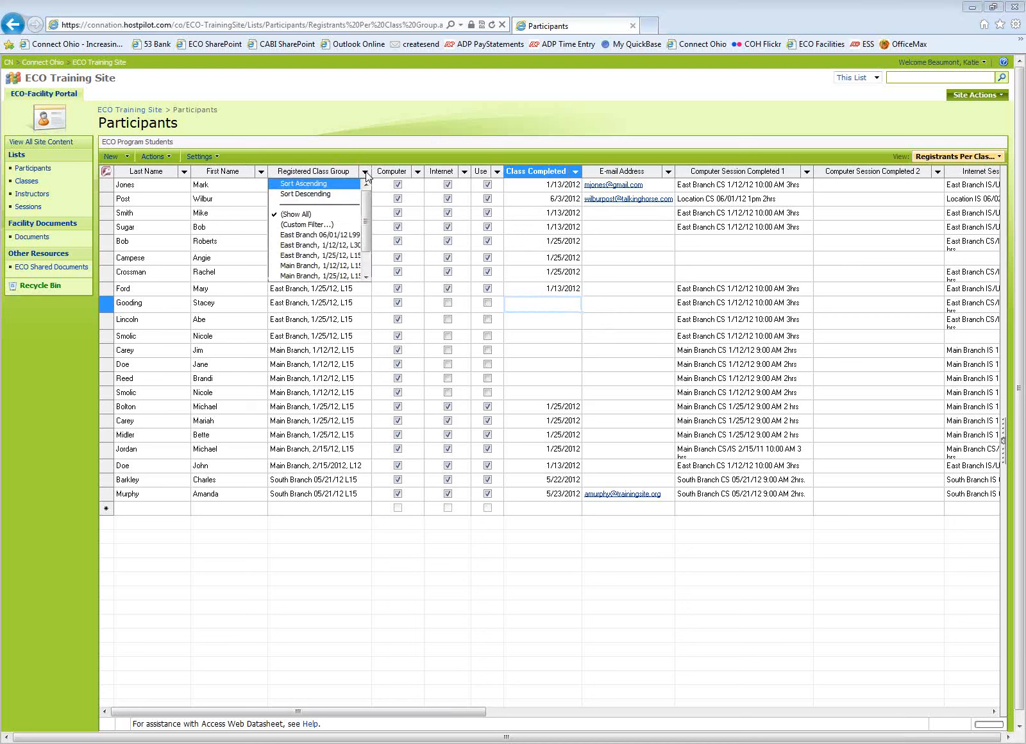
{"action": "left_click", "coordinate": [297, 246]}
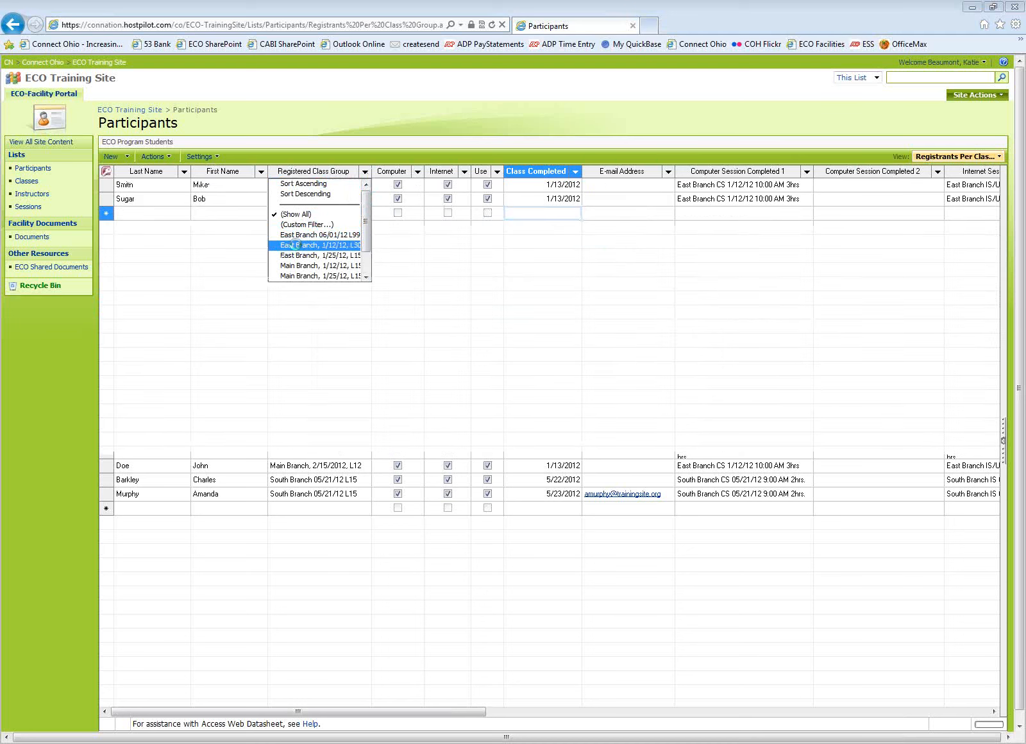
{"action": "left_click", "coordinate": [364, 172]}
{"action": "left_click", "coordinate": [295, 184]}
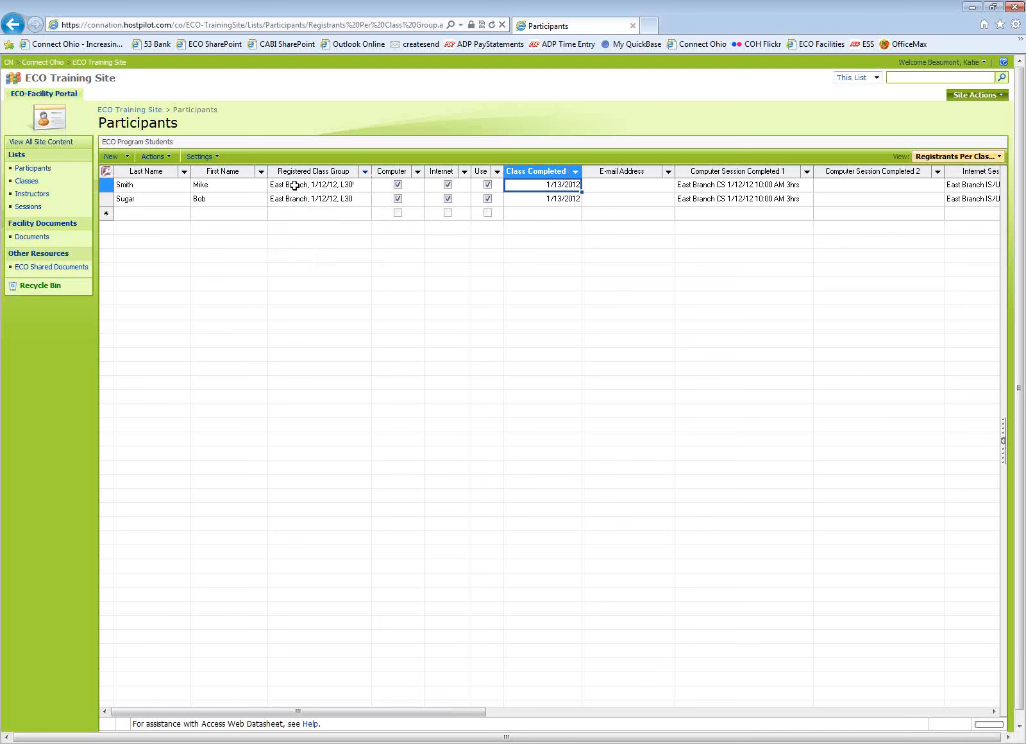
Show all Registered Class Groups again and sort the column descending.
{"action": "left_click", "coordinate": [365, 172]}
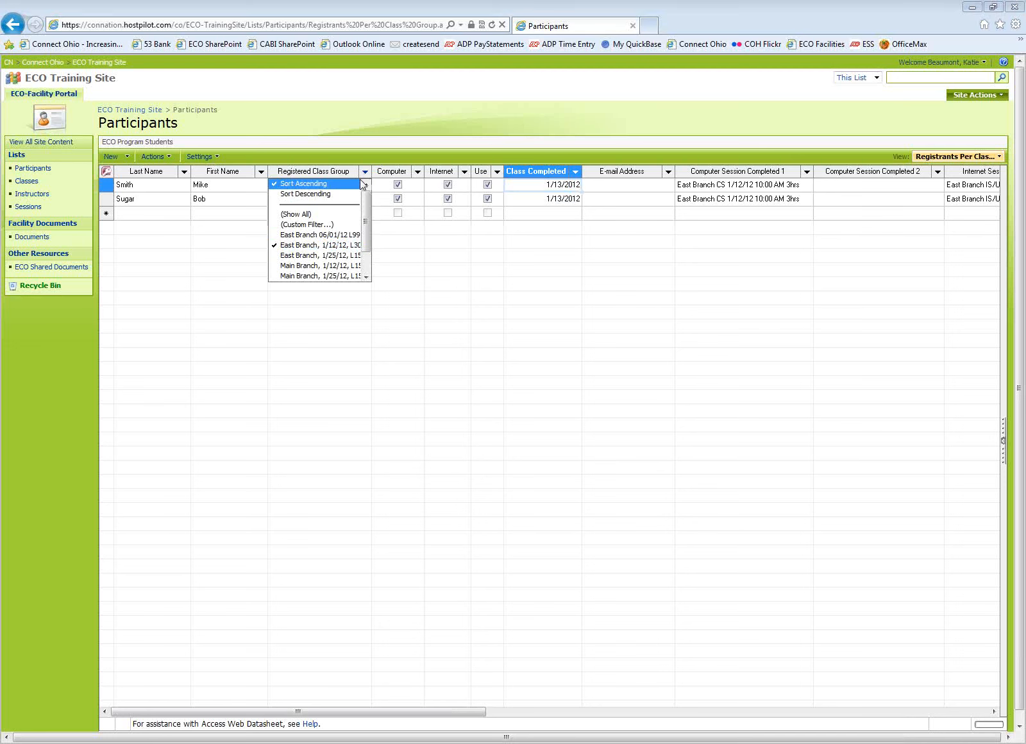
{"action": "left_click", "coordinate": [295, 214]}
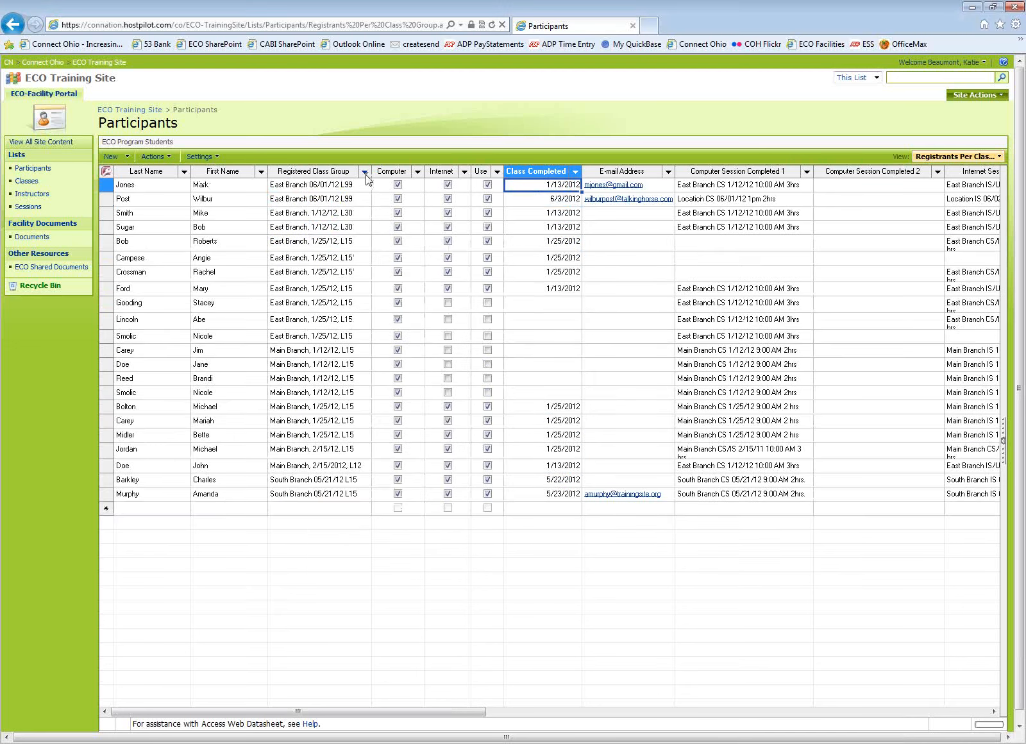
{"action": "left_click", "coordinate": [364, 172]}
{"action": "left_click", "coordinate": [319, 194]}
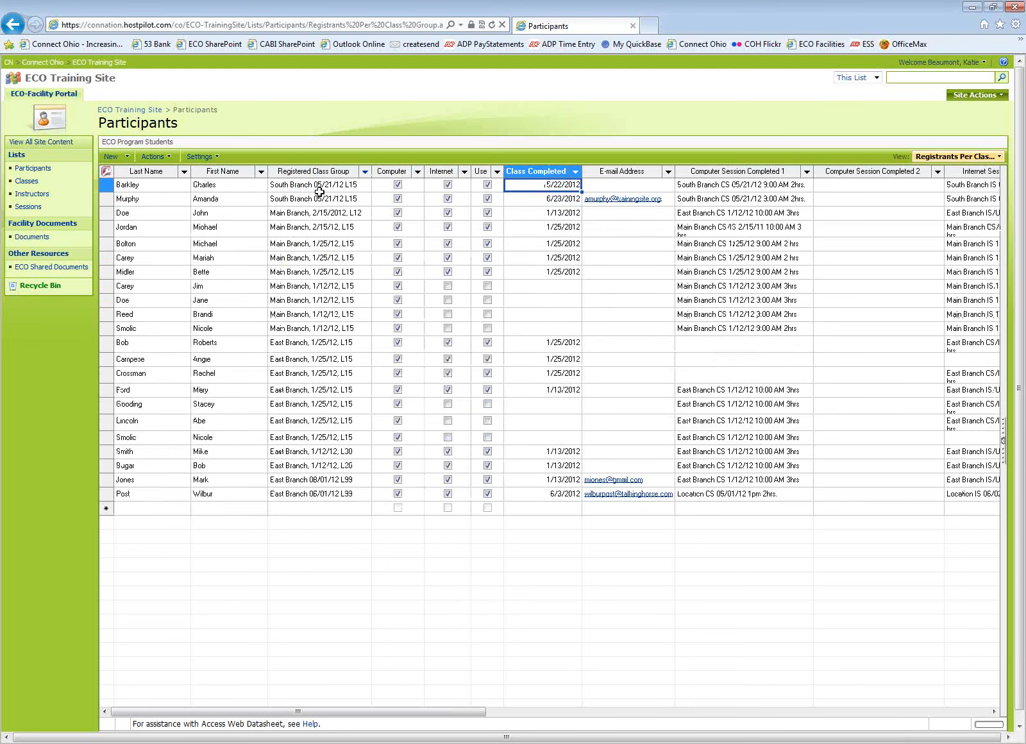
Switch the list to Standard View and expand the East Branch 06/01/12 L99 group.
{"action": "left_click", "coordinate": [543, 286]}
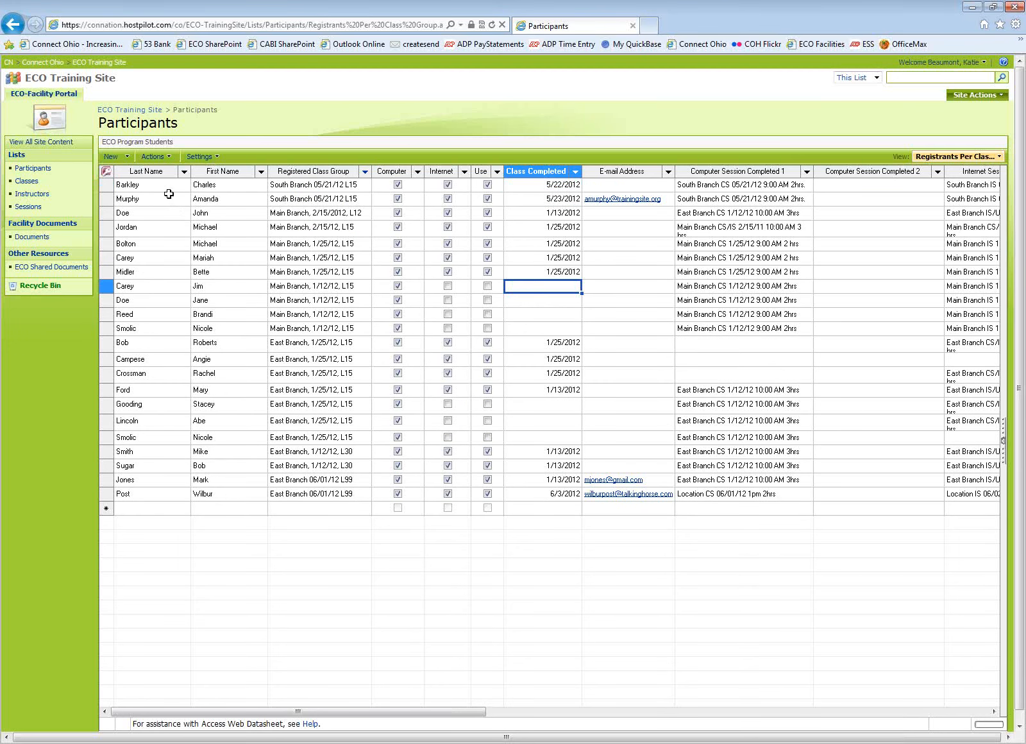
{"action": "left_click", "coordinate": [170, 161]}
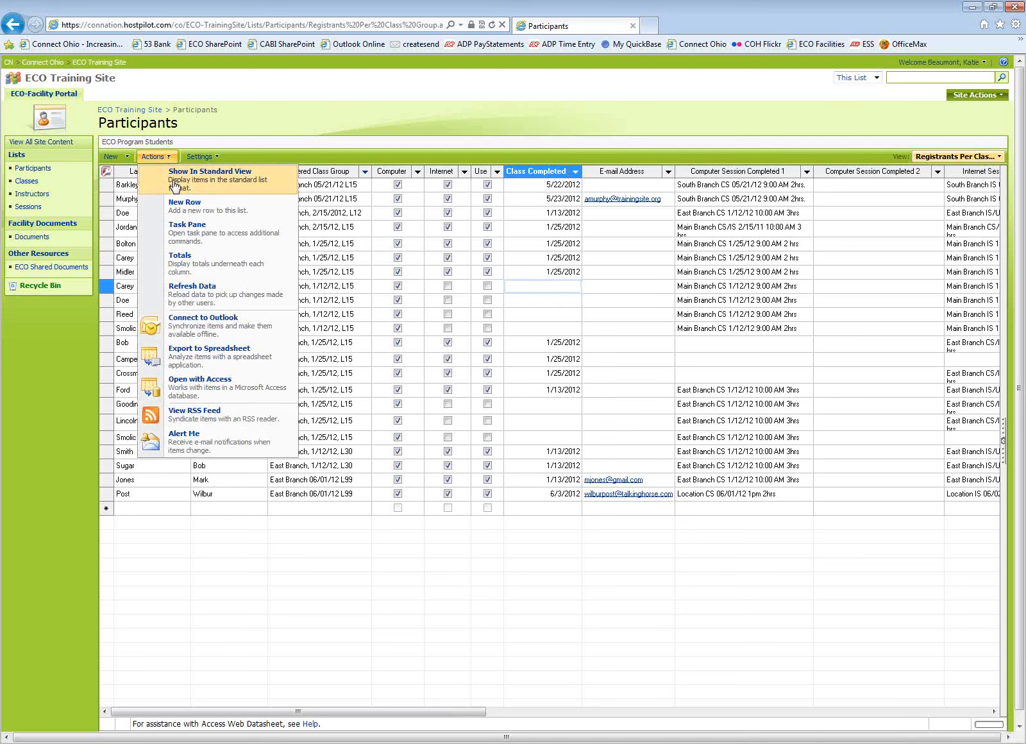
{"action": "left_click", "coordinate": [175, 185]}
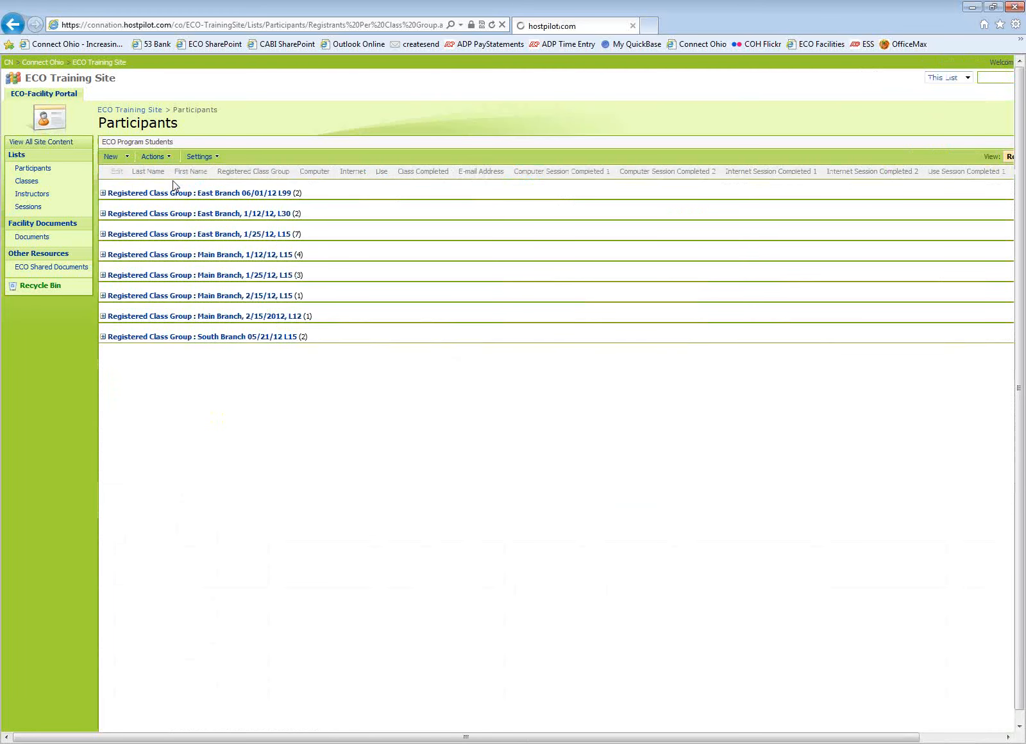
{"action": "left_click", "coordinate": [118, 193]}
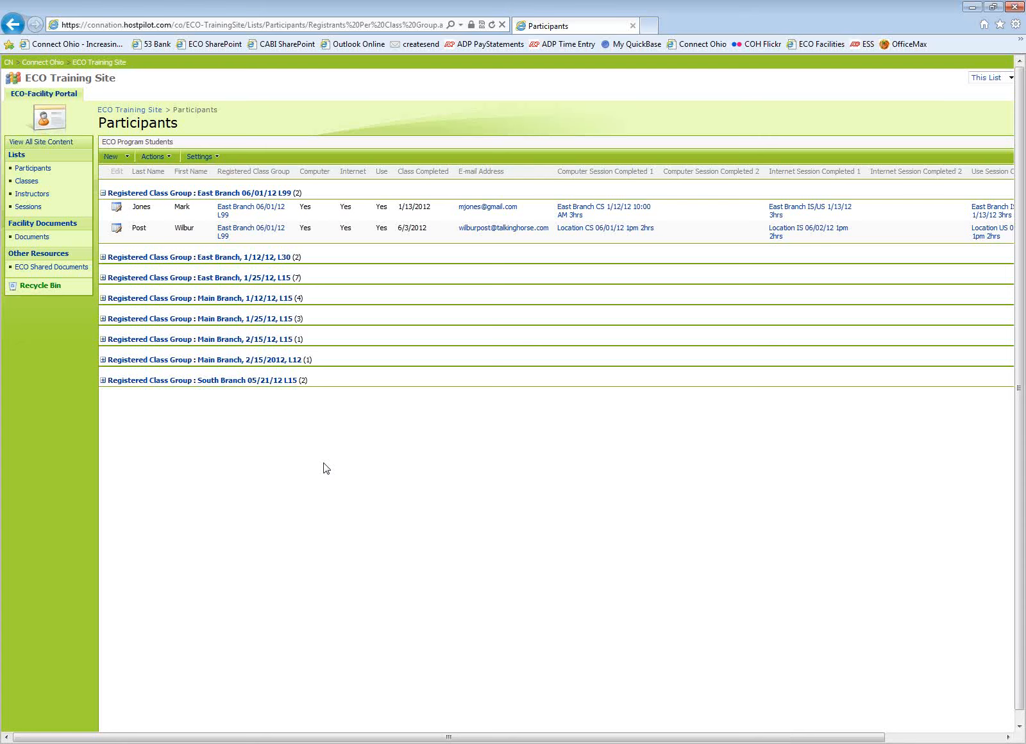
Open the Documents library and view its upload options.
{"action": "left_click", "coordinate": [25, 240]}
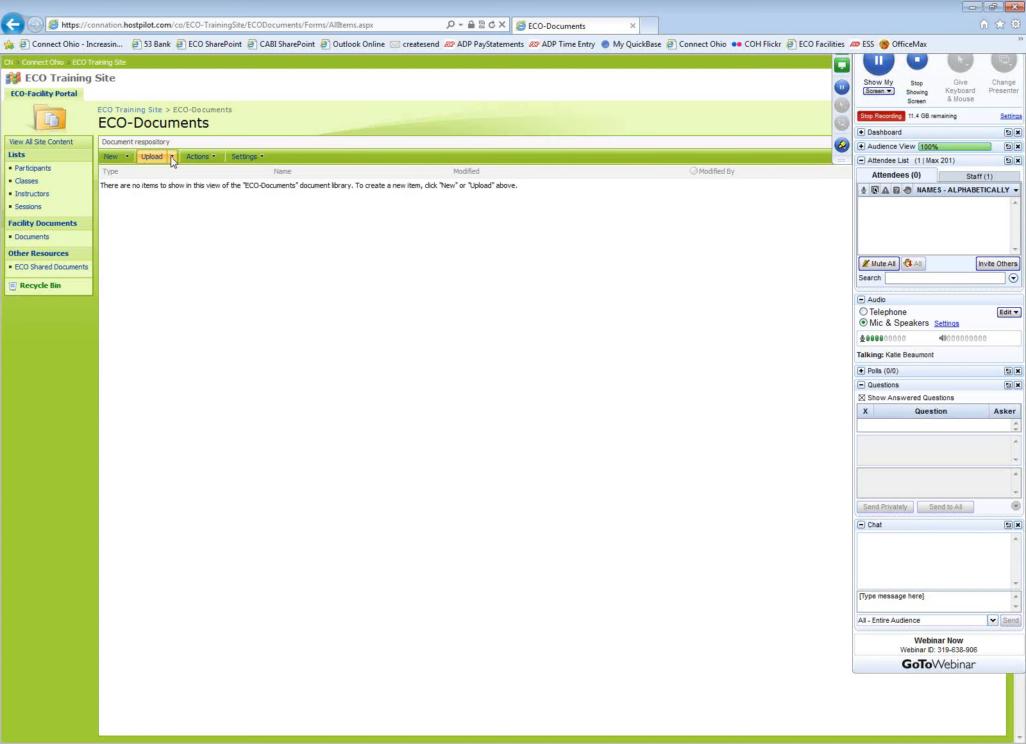
{"action": "left_click", "coordinate": [171, 158]}
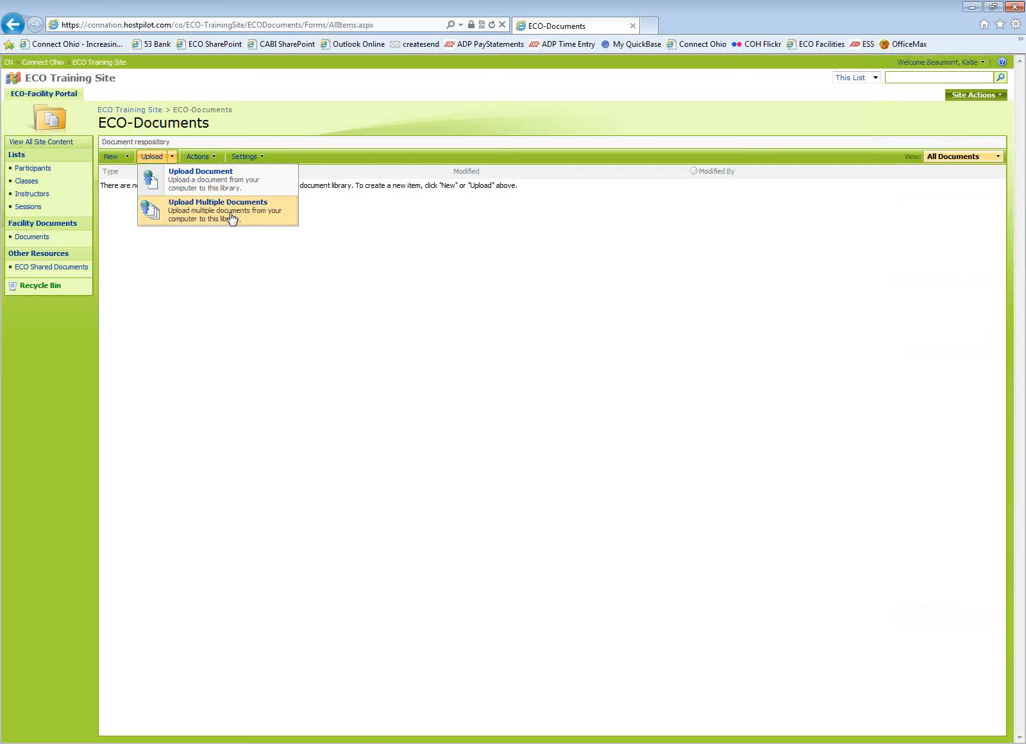
{"action": "left_click", "coordinate": [241, 290]}
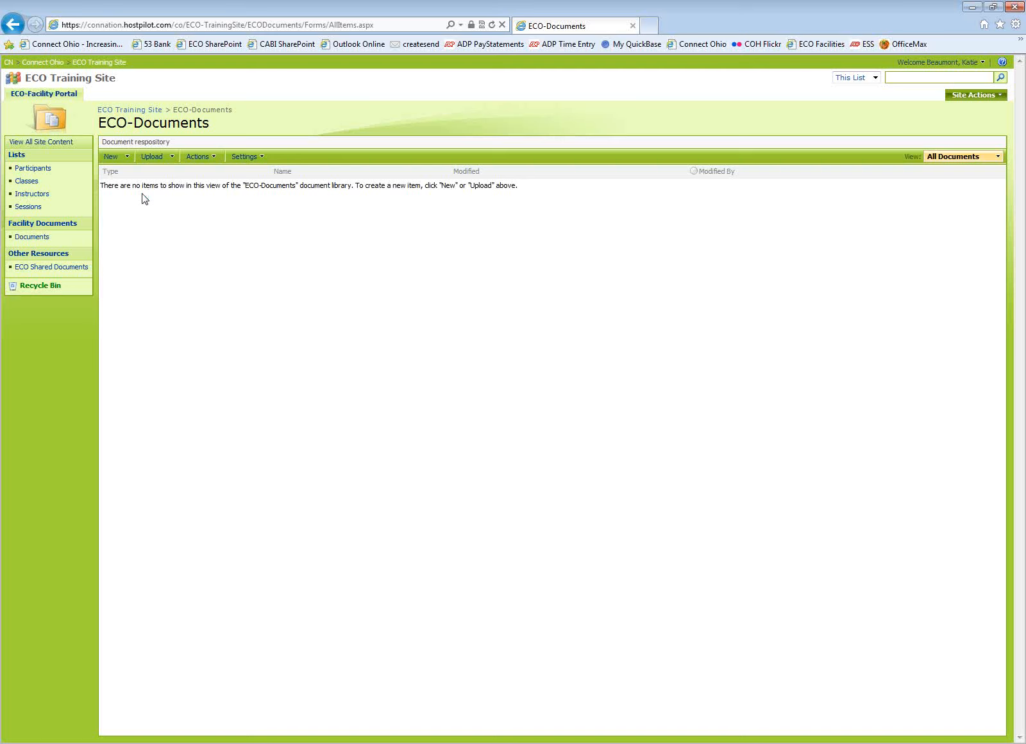
Open ECO Shared Documents, then return to the ECO Training Site home page from the favorites list.
{"action": "left_click", "coordinate": [51, 268]}
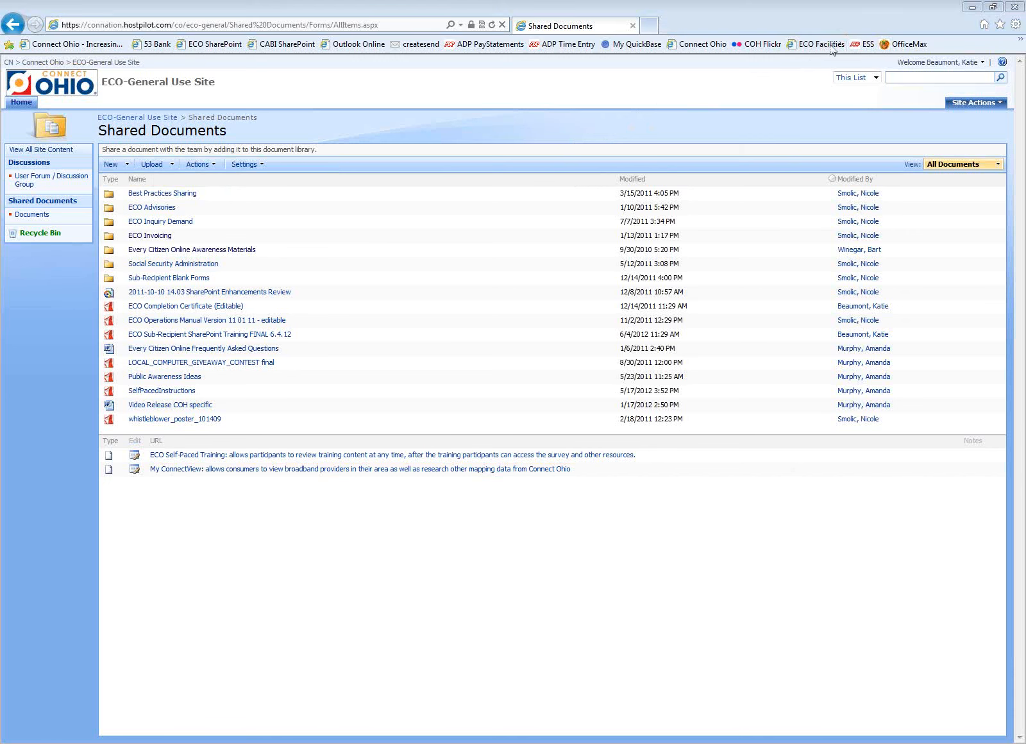
{"action": "left_click", "coordinate": [1000, 26]}
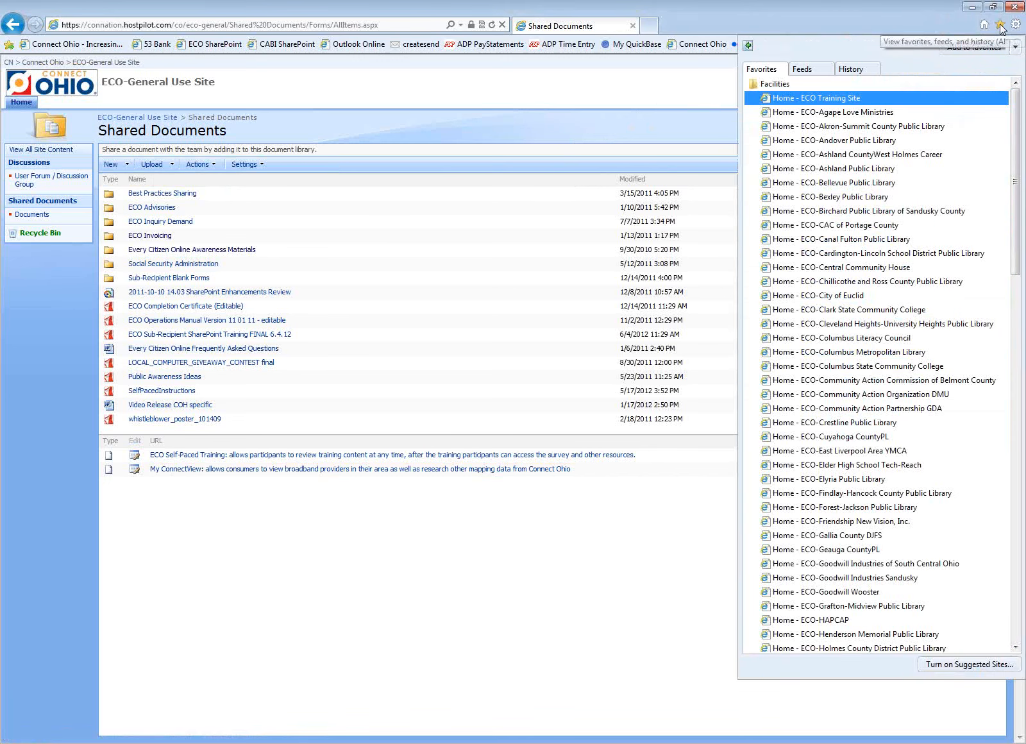
{"action": "left_click", "coordinate": [842, 98]}
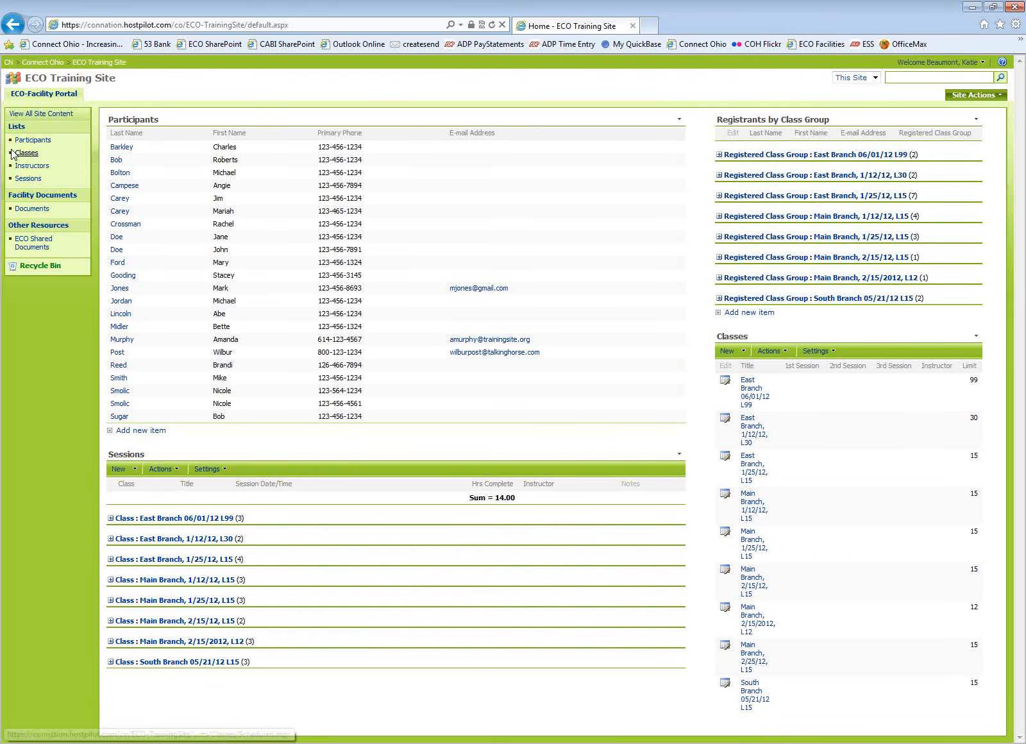
Export the Participants list to a spreadsheet, opening it in Excel and enabling its data connections.
{"action": "left_click", "coordinate": [29, 142]}
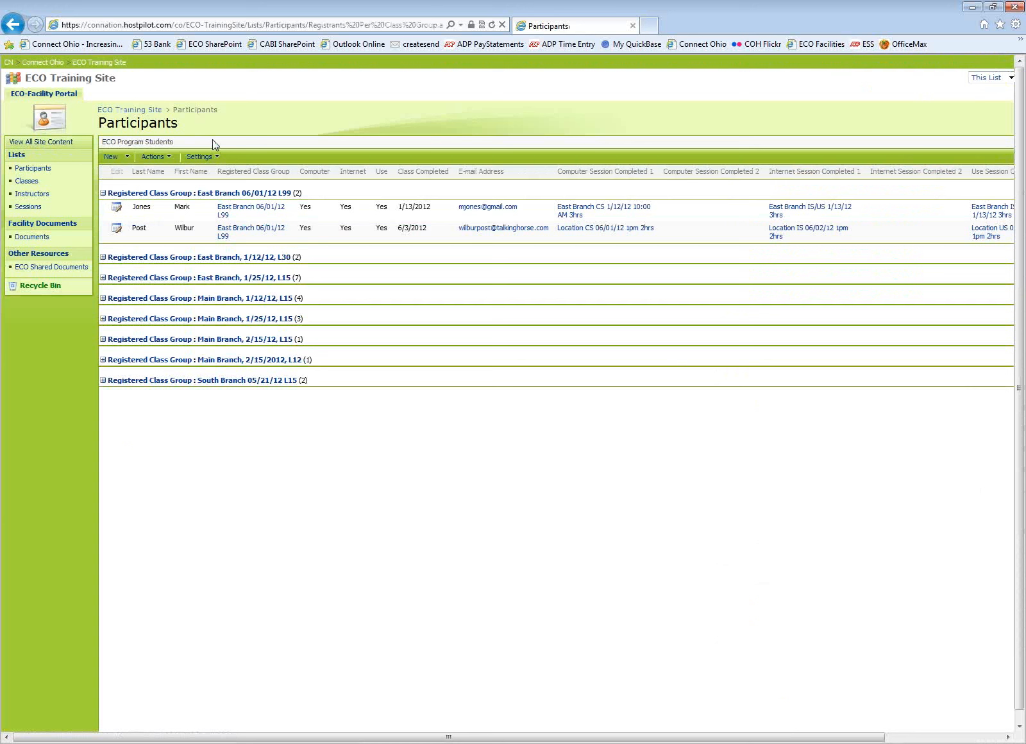
{"action": "left_click", "coordinate": [169, 159]}
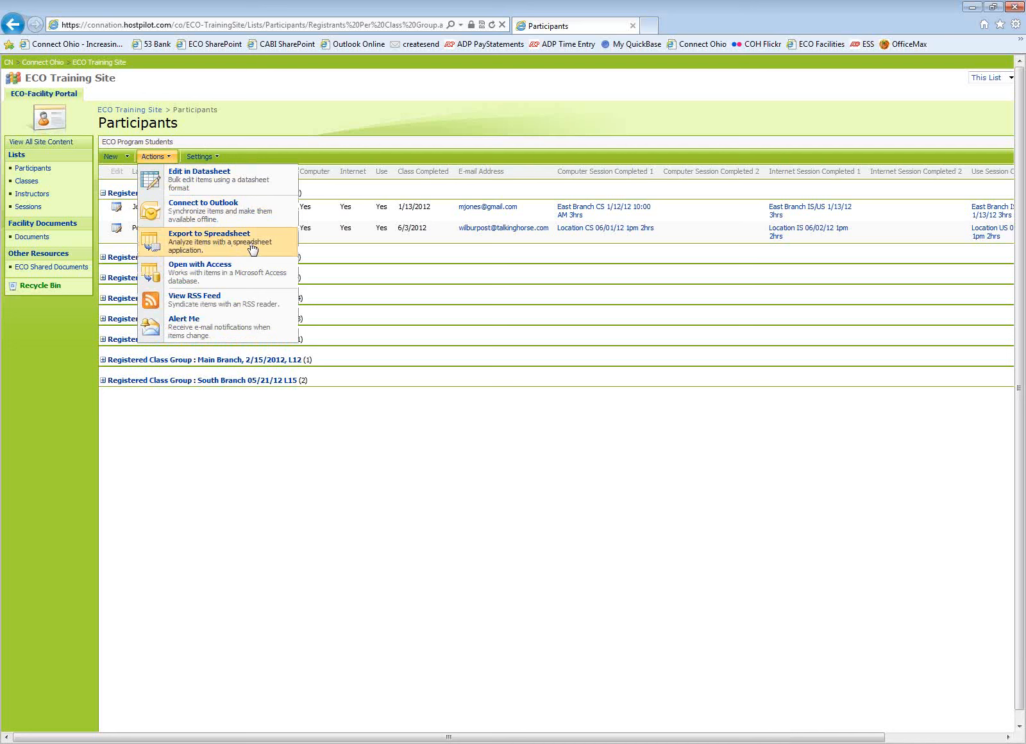
{"action": "left_click", "coordinate": [222, 246]}
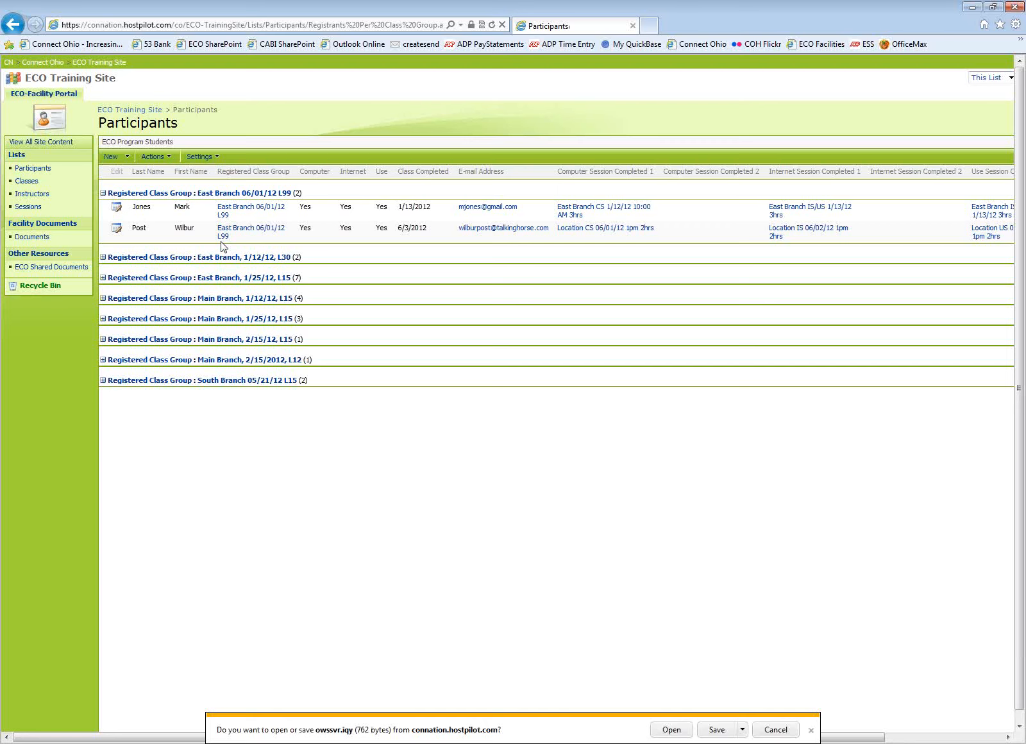
{"action": "left_click", "coordinate": [670, 729]}
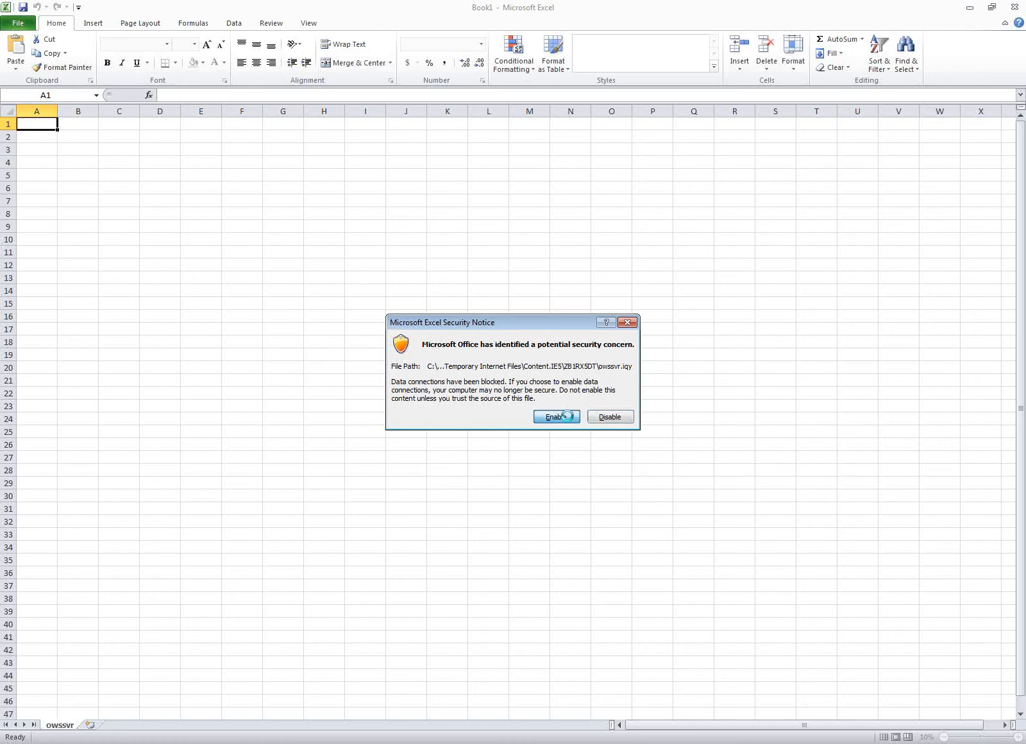
{"action": "left_click", "coordinate": [567, 416]}
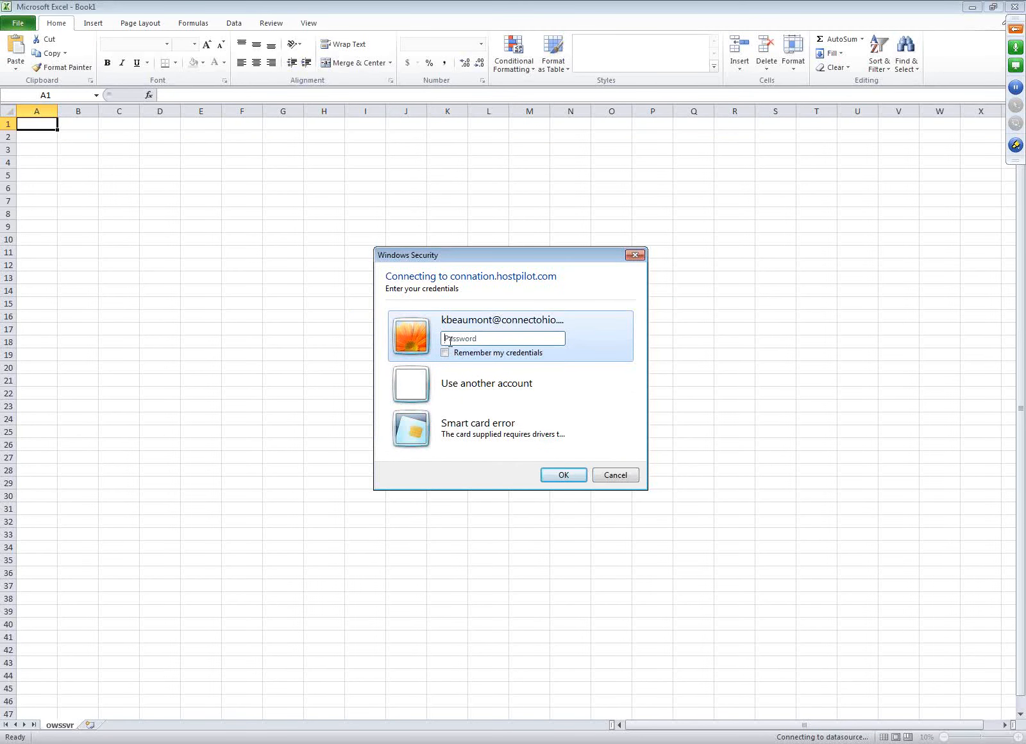
Enter the account password to load the participant data into Excel, then switch back to the browser.
{"action": "type", "text": "••••••••"}
{"action": "left_click", "coordinate": [555, 476]}
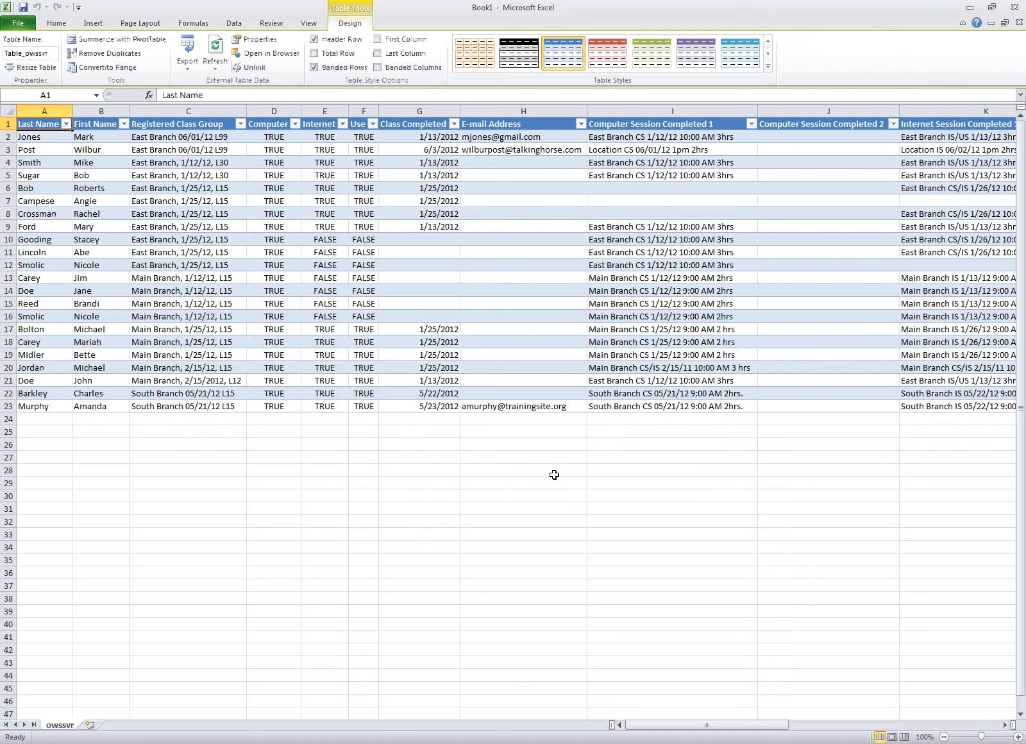
{"action": "left_click", "coordinate": [59, 420]}
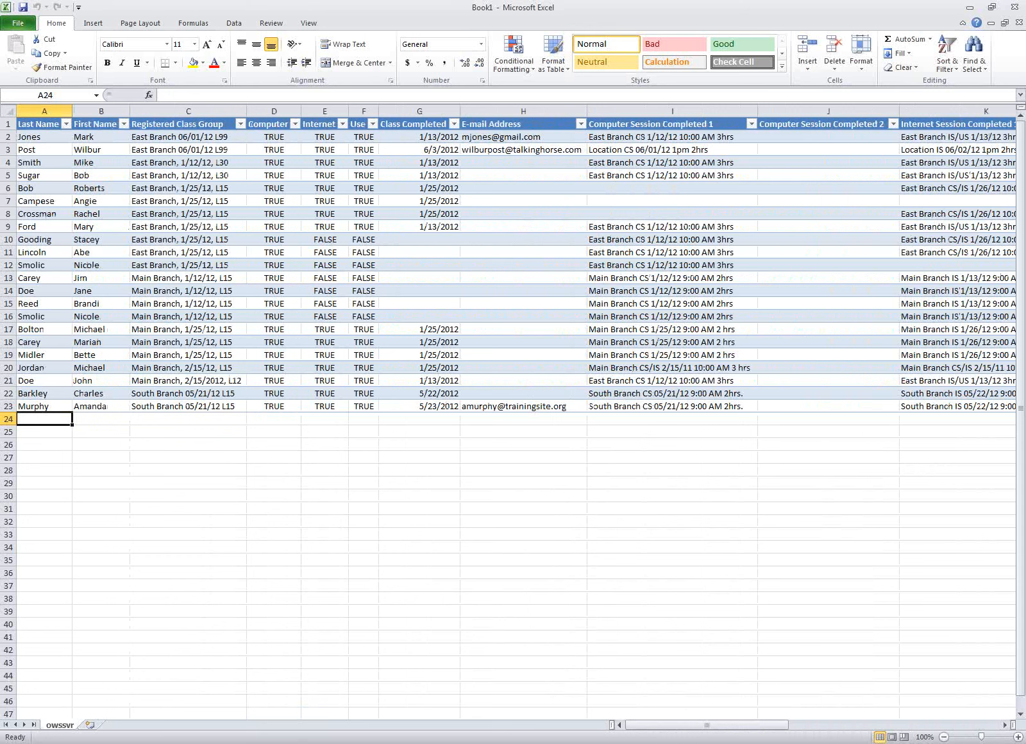
{"action": "left_click", "coordinate": [77, 740]}
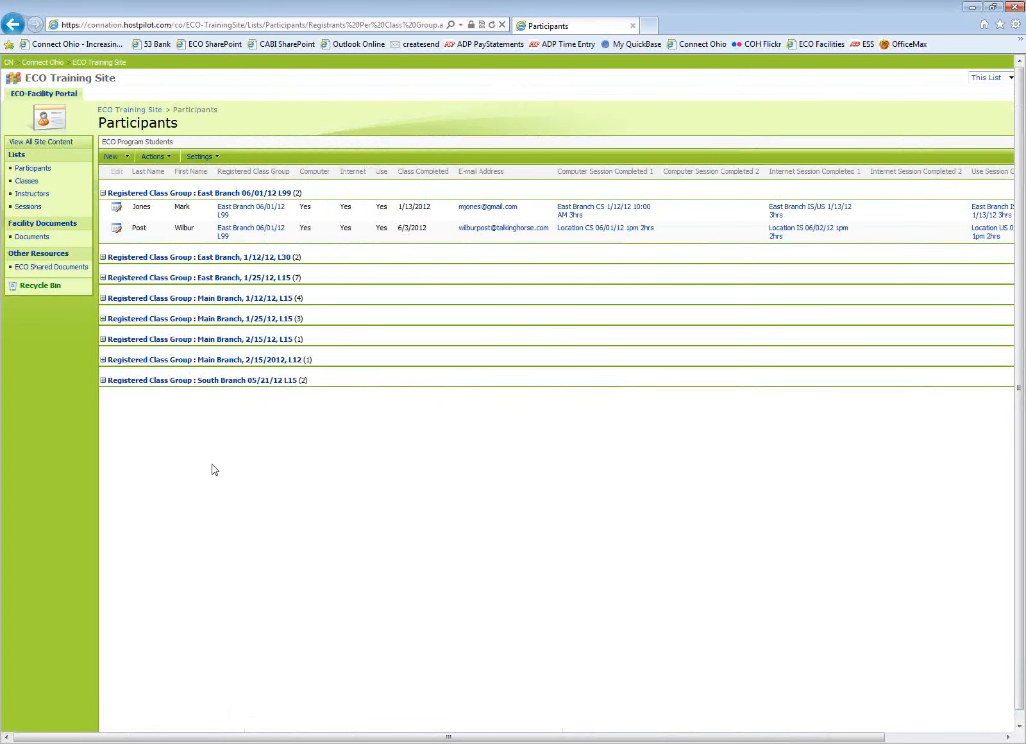
Review the Participants list's Actions options without choosing one.
{"action": "left_click", "coordinate": [170, 159]}
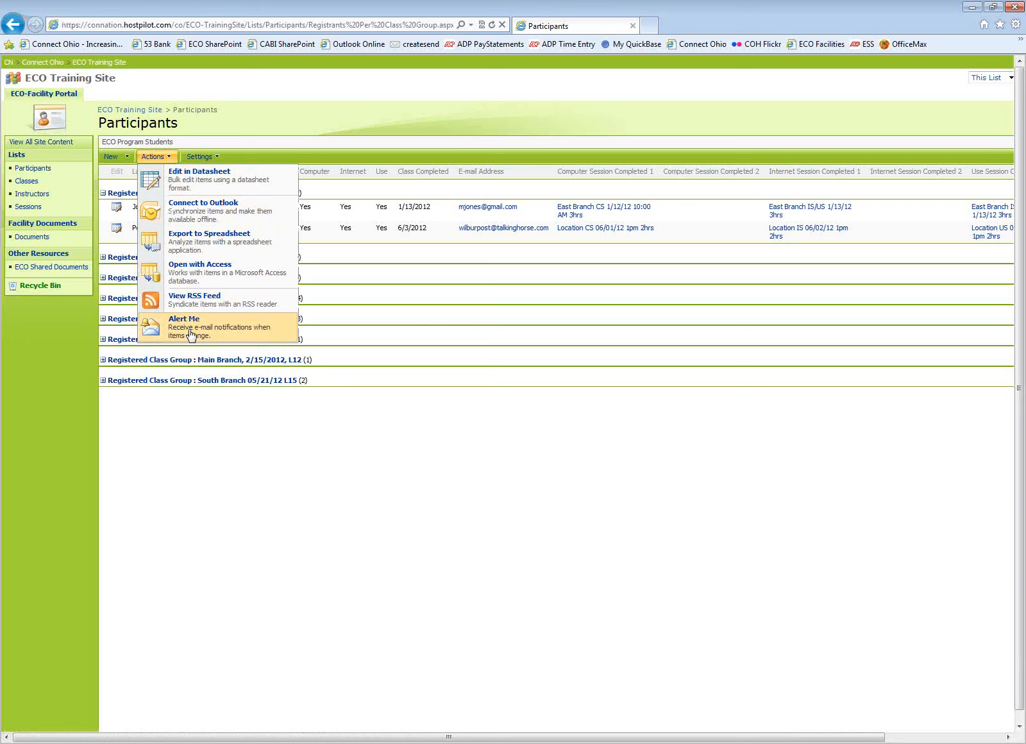
{"action": "left_click", "coordinate": [189, 449]}
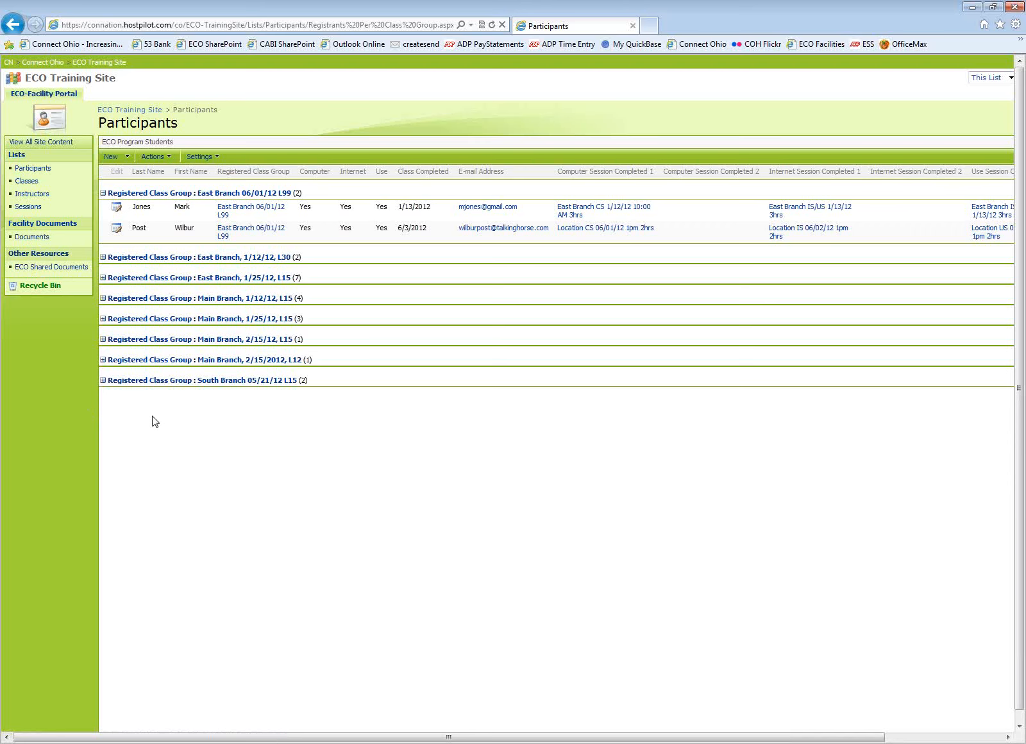
{"action": "left_click", "coordinate": [168, 159]}
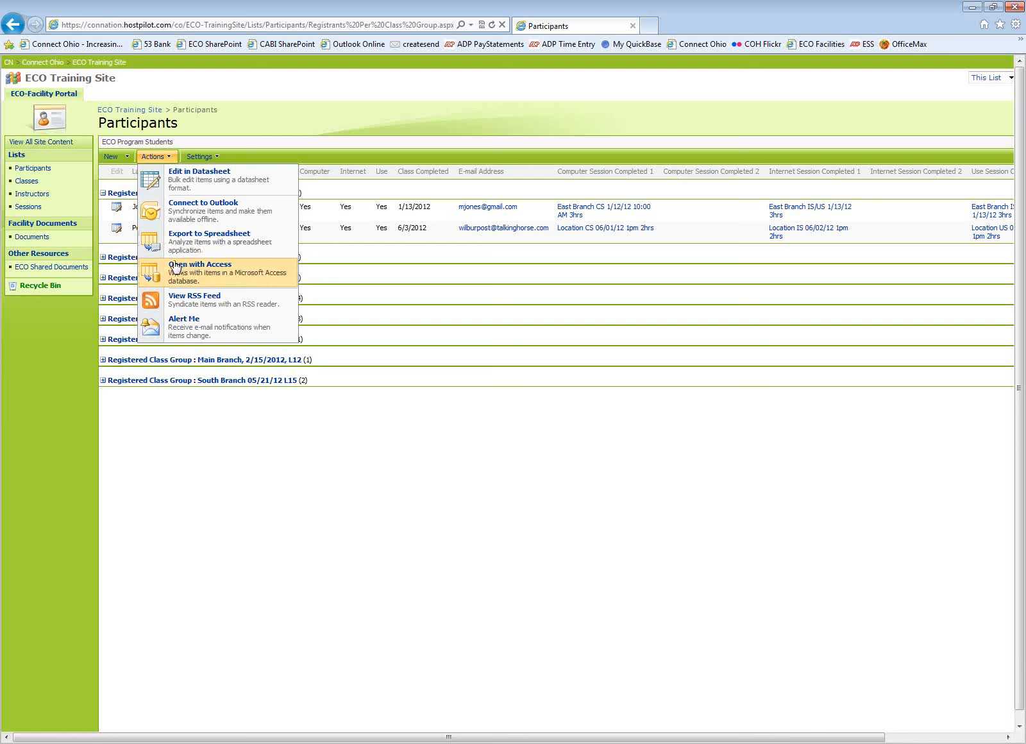
{"action": "left_click", "coordinate": [257, 116]}
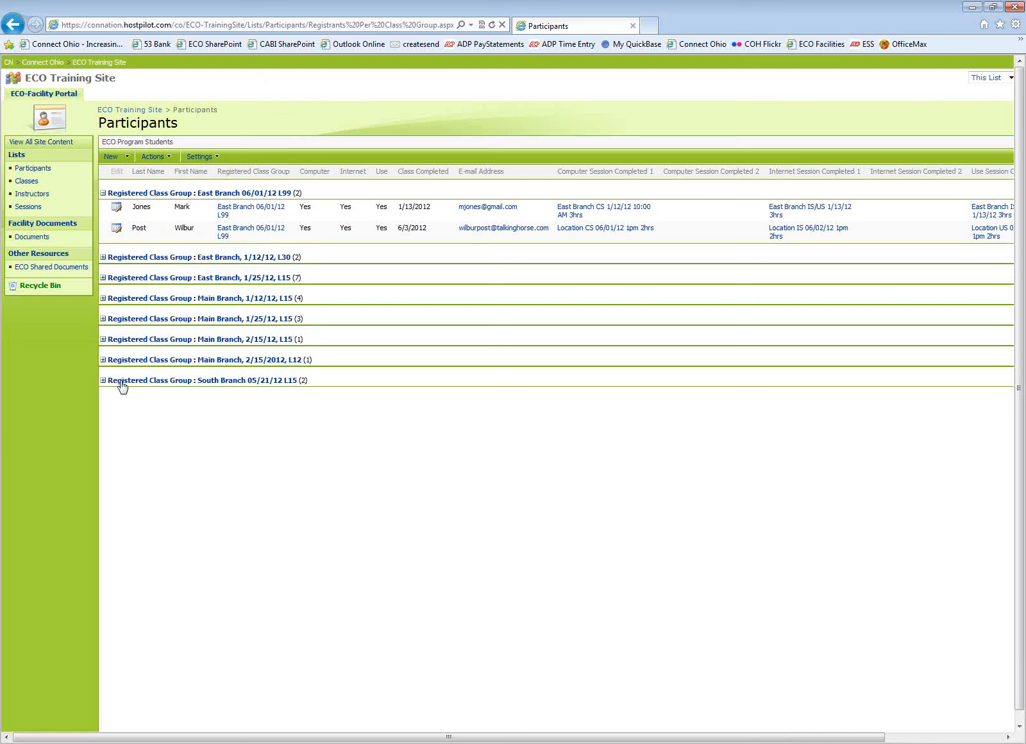
Open the Documents library, open one of its Actions, and enter the account password in the credentials prompt.
{"action": "left_click", "coordinate": [39, 237]}
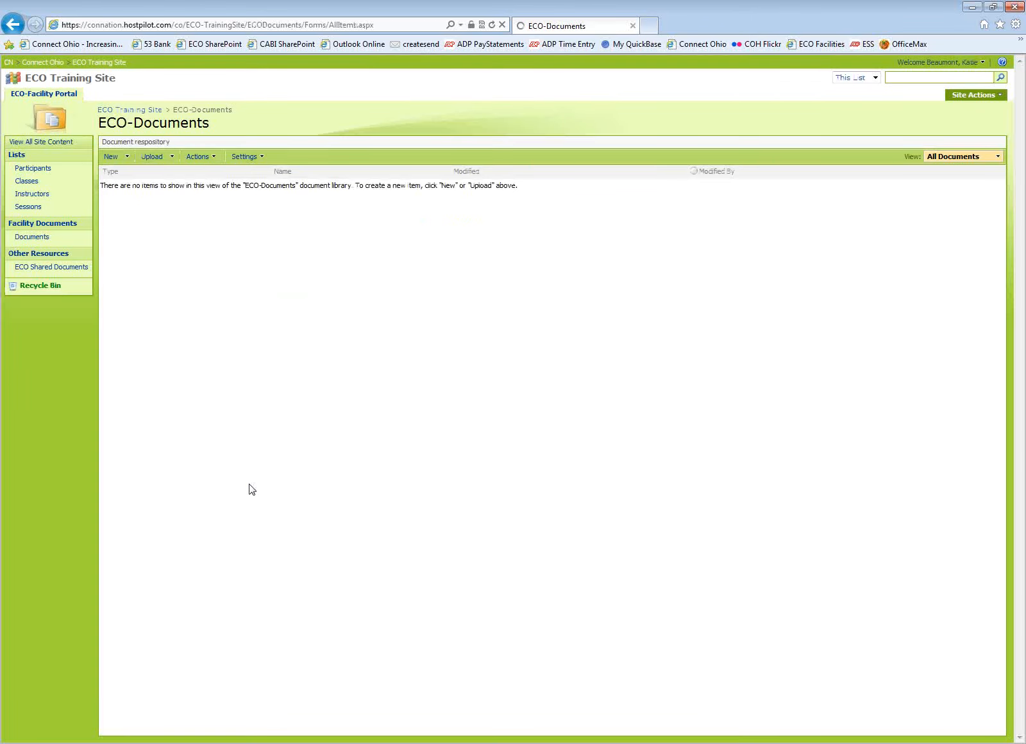
{"action": "left_click", "coordinate": [216, 160]}
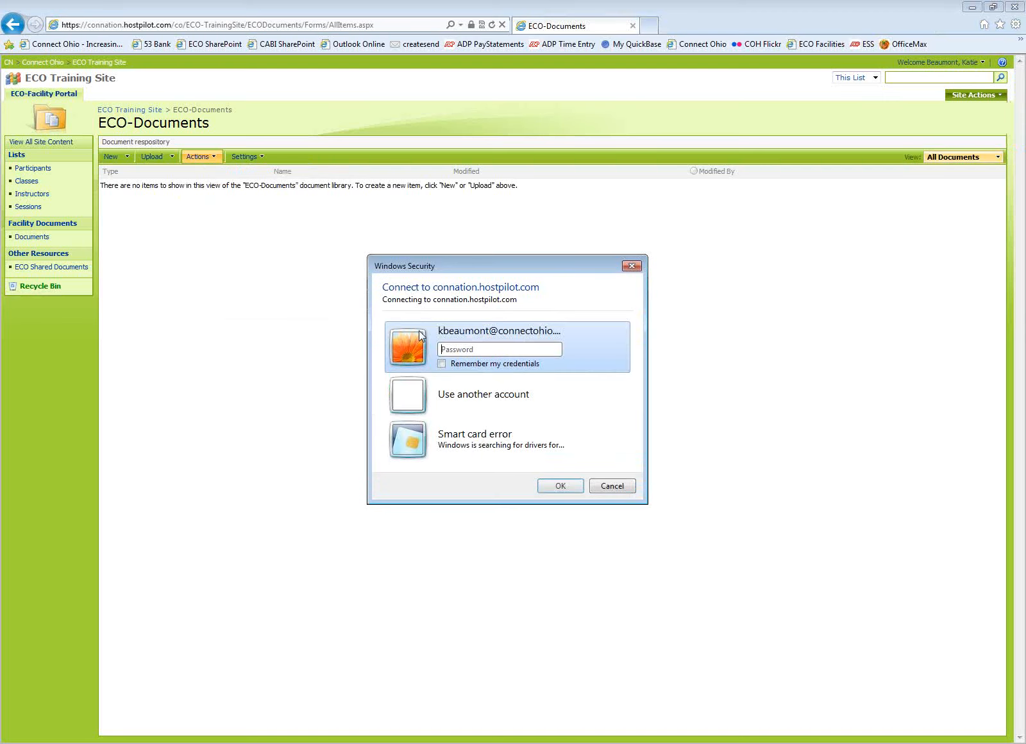
{"action": "left_click", "coordinate": [451, 348]}
{"action": "type", "text": "***"}
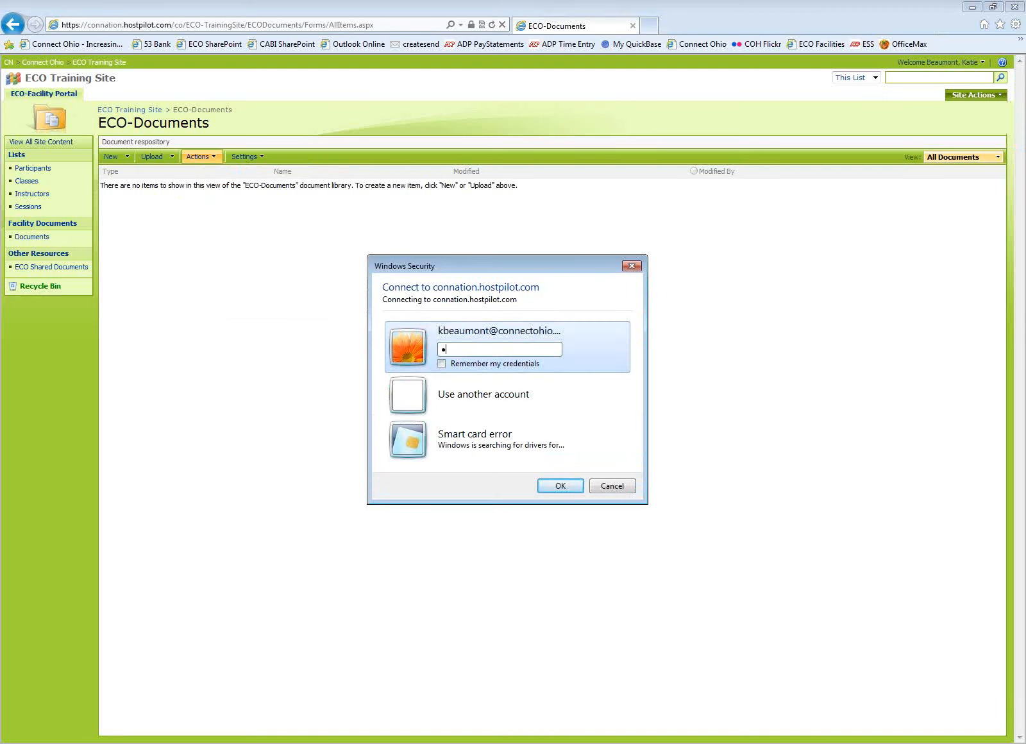
{"action": "type", "text": "*****"}
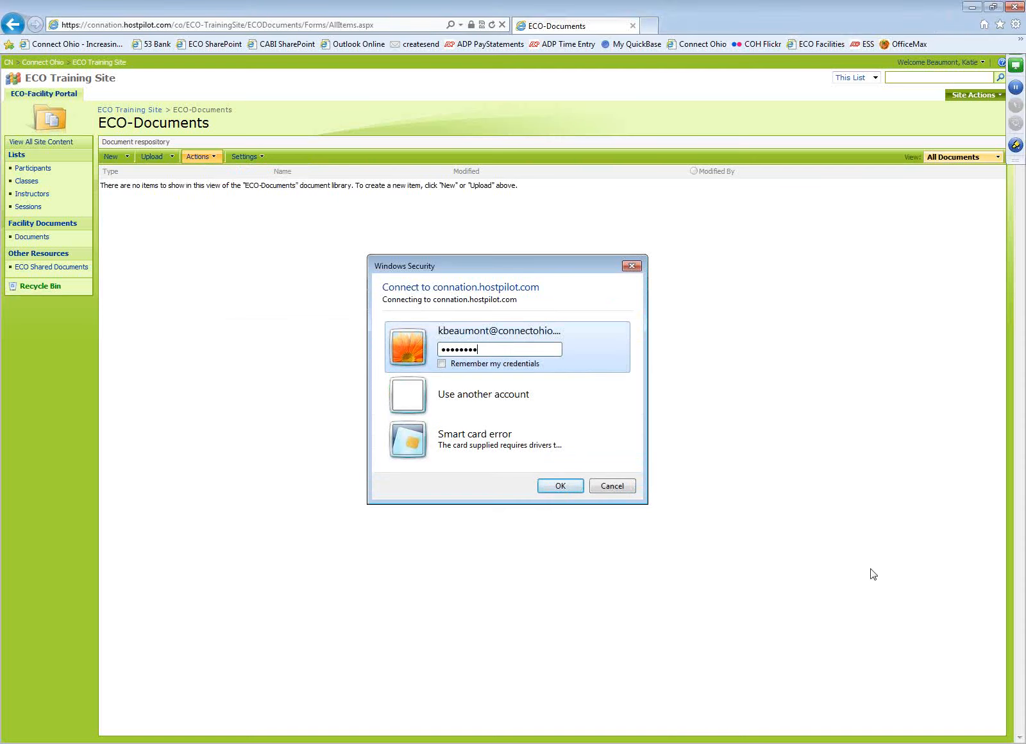
{"action": "left_click", "coordinate": [563, 487]}
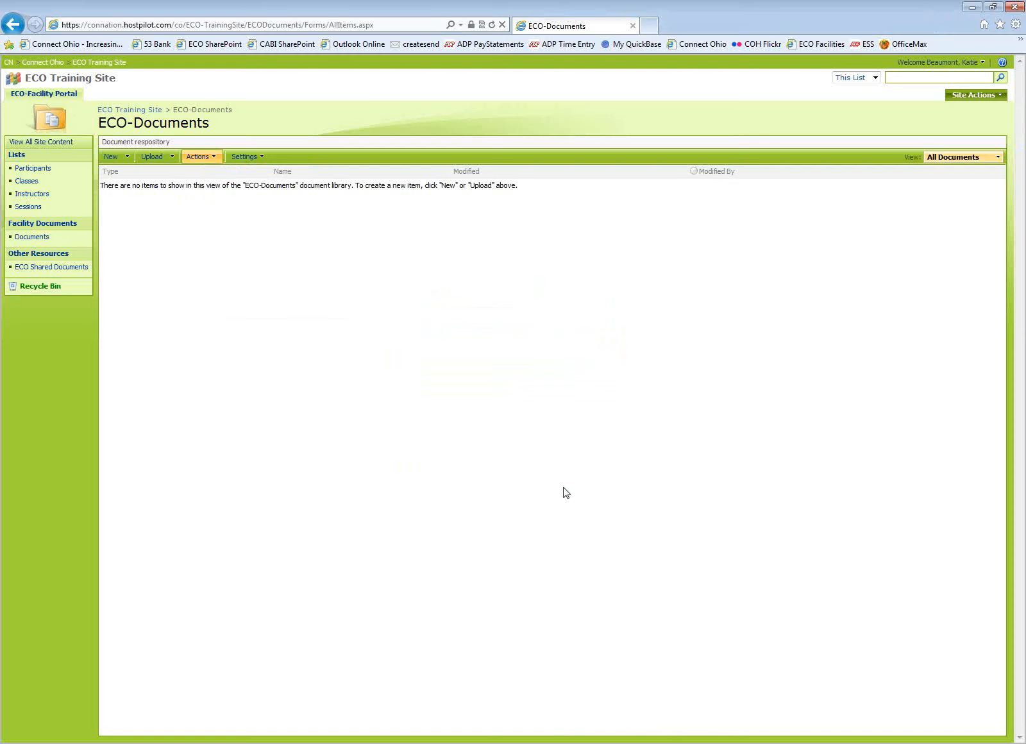